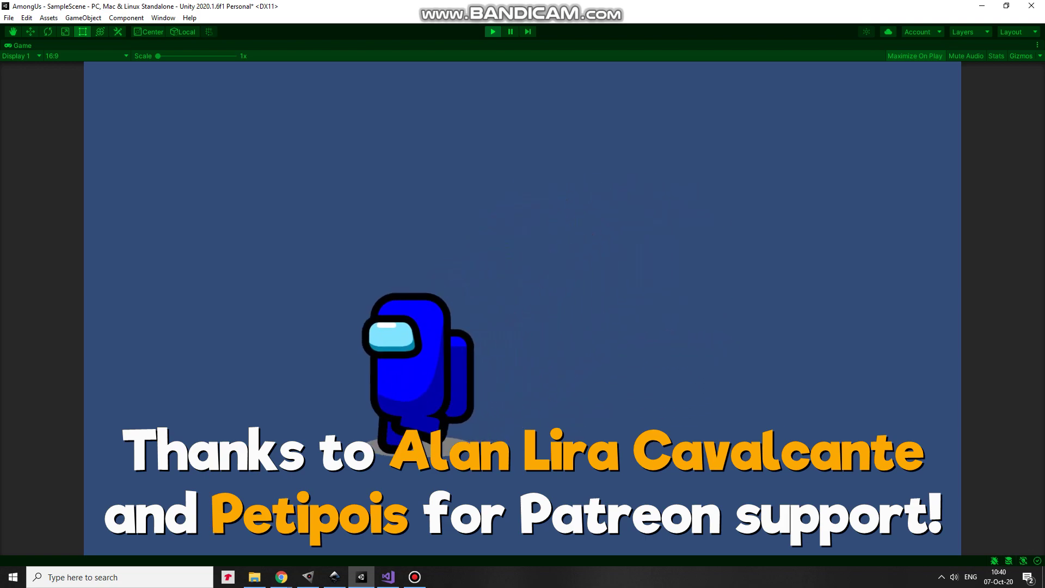
# - Walk the blue crewmate up, right, down and left around the scene in Play mode
pyautogui.press('w')
pyautogui.press('d')
pyautogui.press('s')
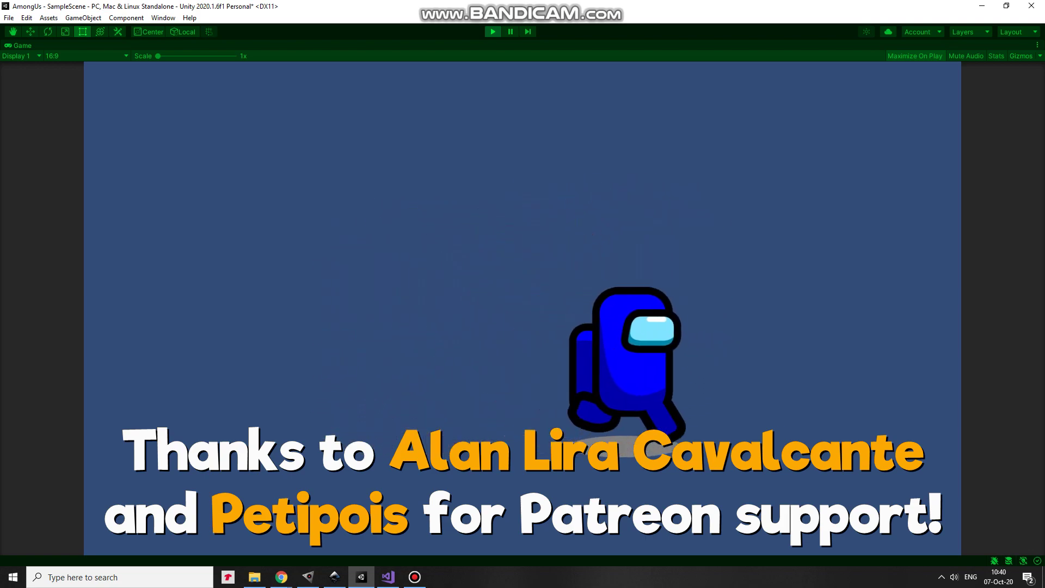
pyautogui.press('w')
pyautogui.press('a')
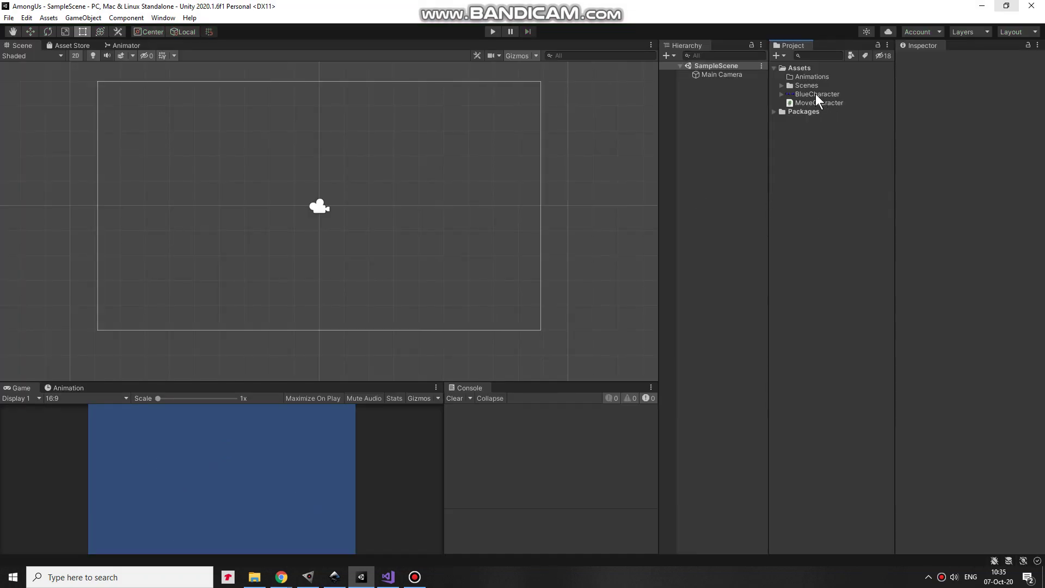
# - Change the BlueCharacter texture's Sprite Mode from Single to Multiple and apply it
pyautogui.click(815, 94)
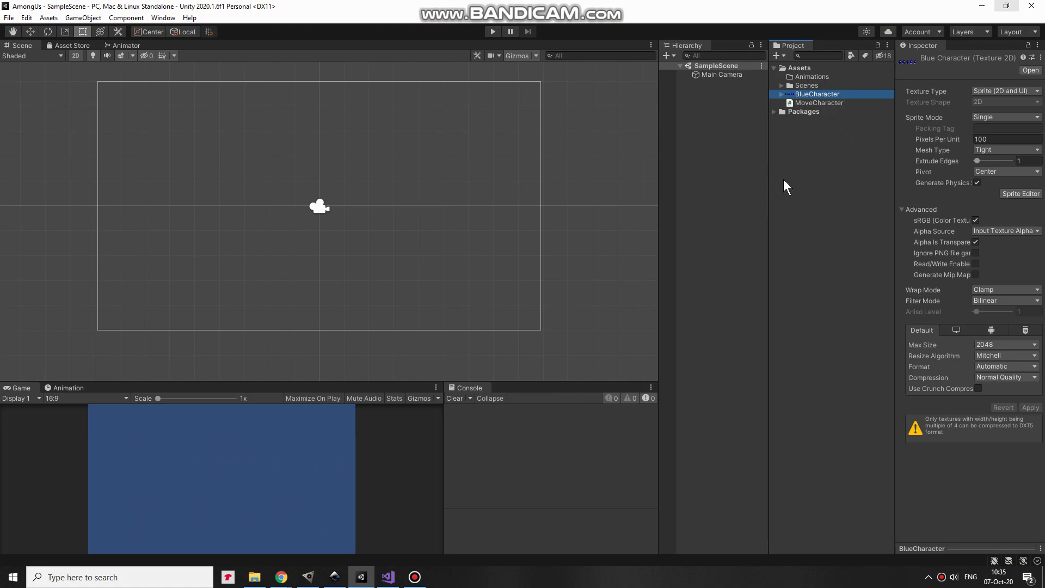
pyautogui.click(984, 117)
pyautogui.click(1001, 139)
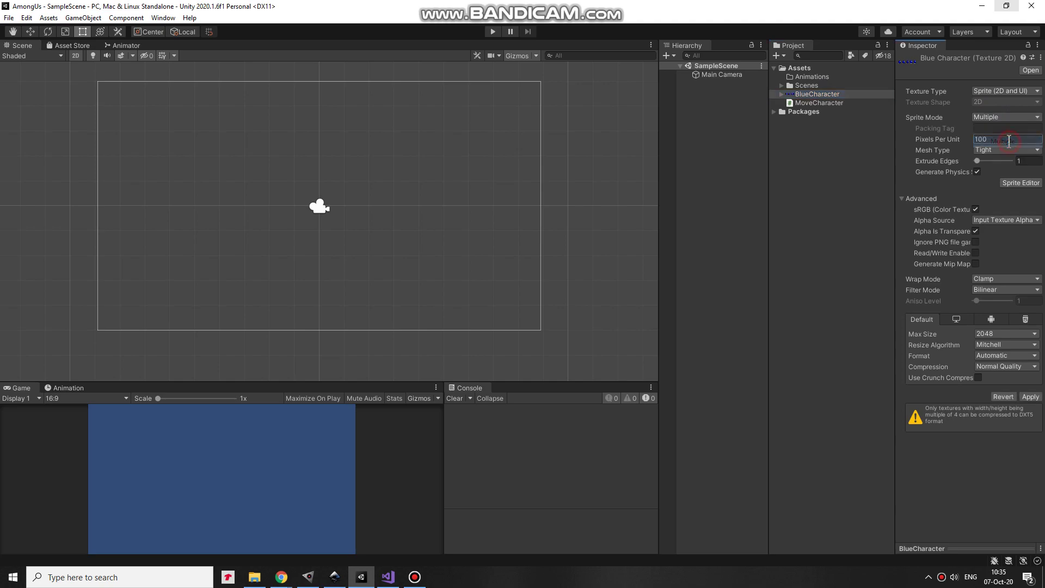
pyautogui.click(1032, 396)
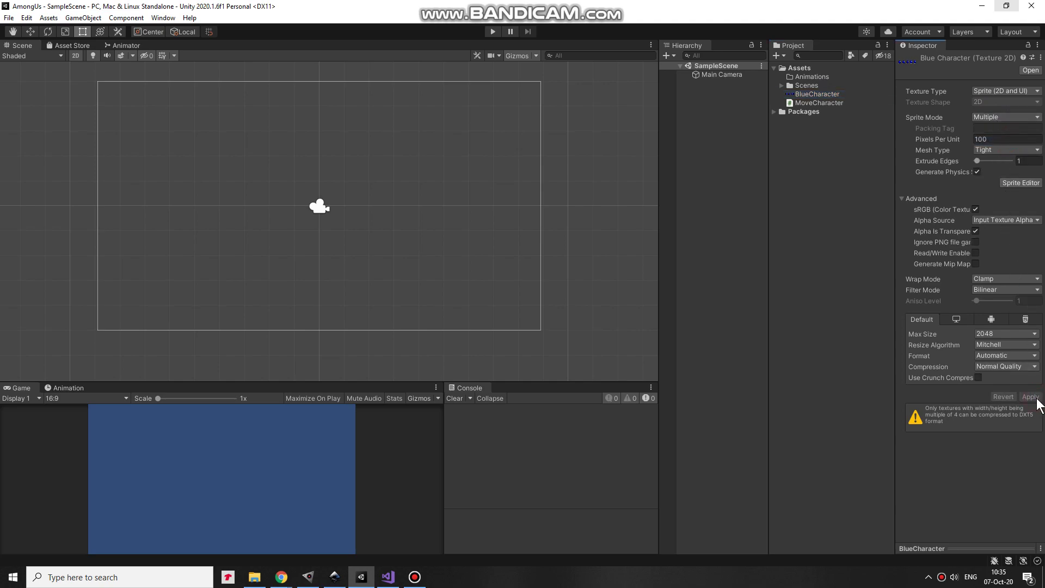
# - Auto-slice the BlueCharacter sheet in the Sprite Editor, then select the stray shadow slice under frame four
pyautogui.click(1024, 182)
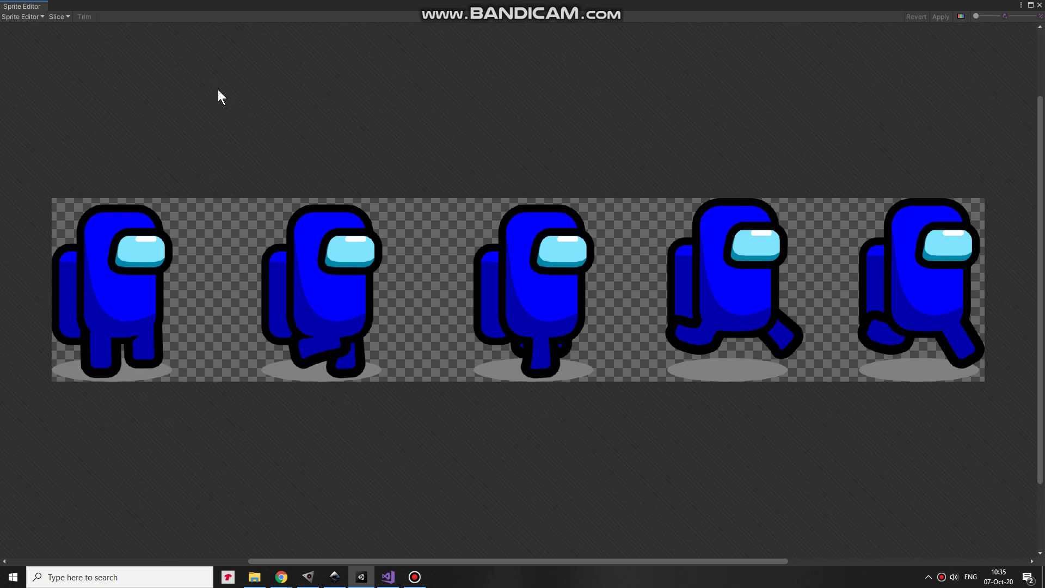
pyautogui.click(58, 16)
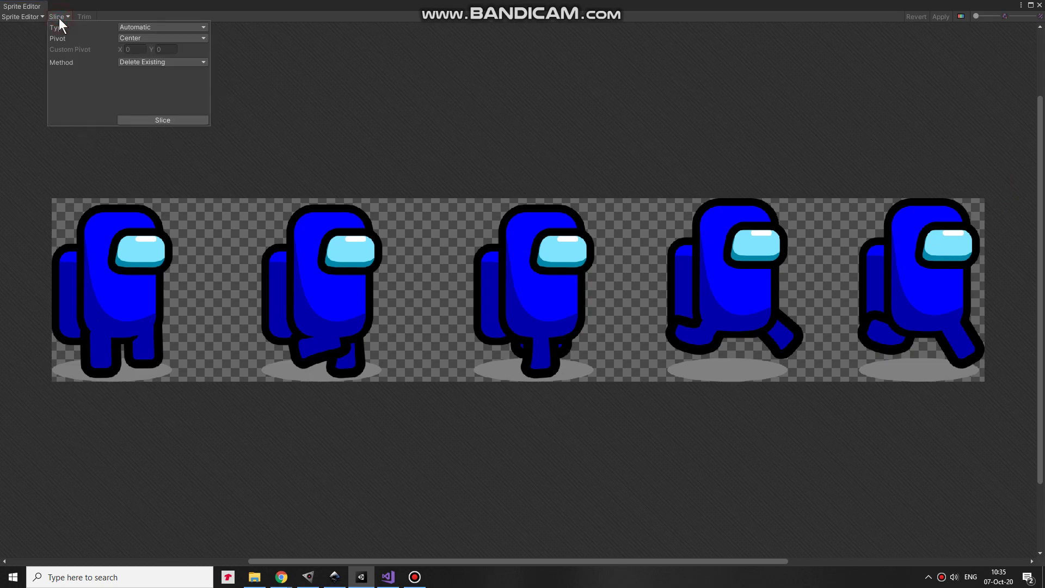
pyautogui.click(154, 28)
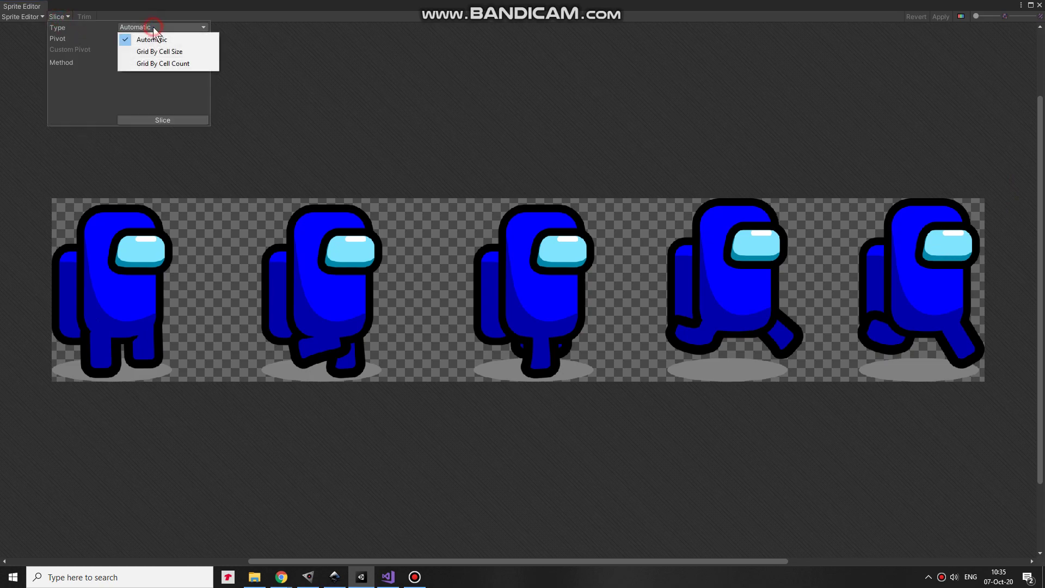
pyautogui.click(145, 40)
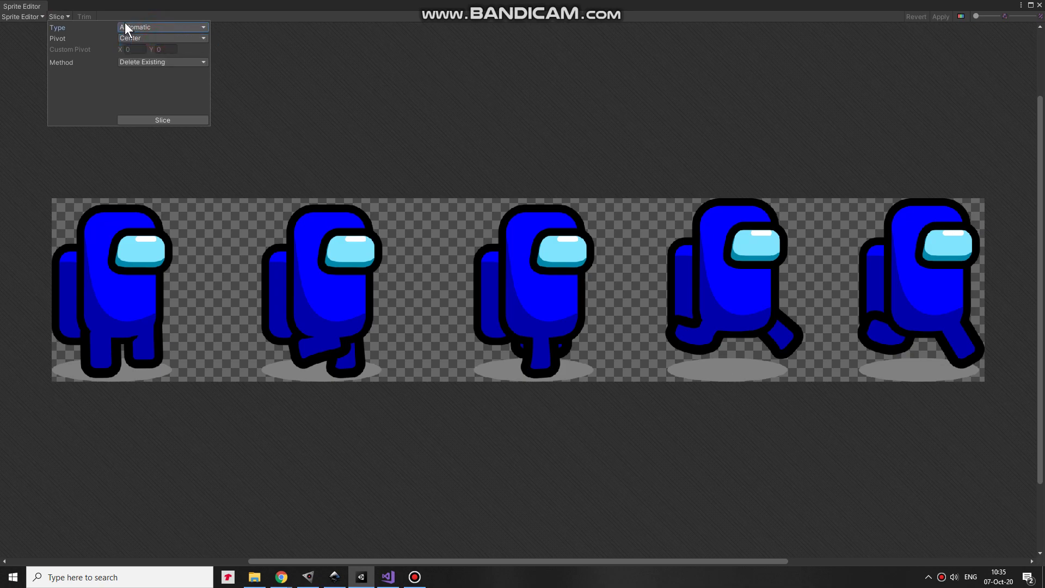
pyautogui.click(165, 121)
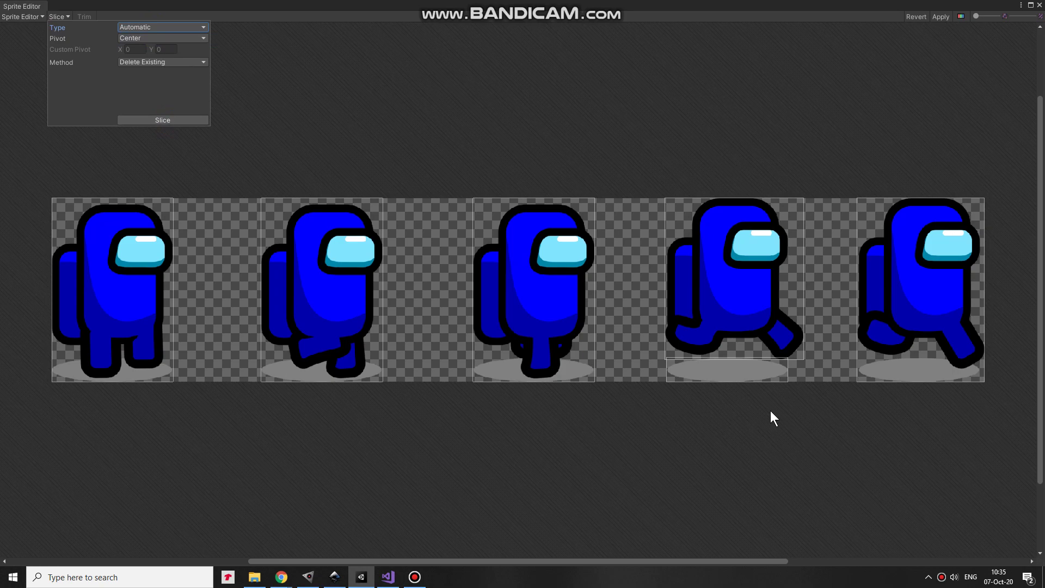
pyautogui.click(778, 373)
# - Delete the stray shadow slice and stretch BlueCharacter_3 to 525 × 690 to cover its shadow
pyautogui.press('Delete')
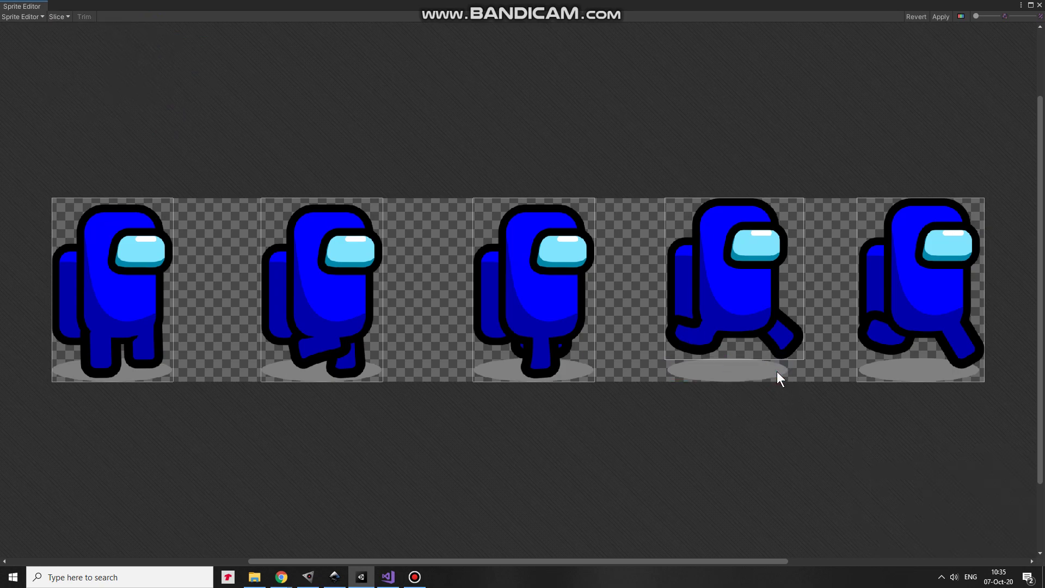
pyautogui.click(787, 297)
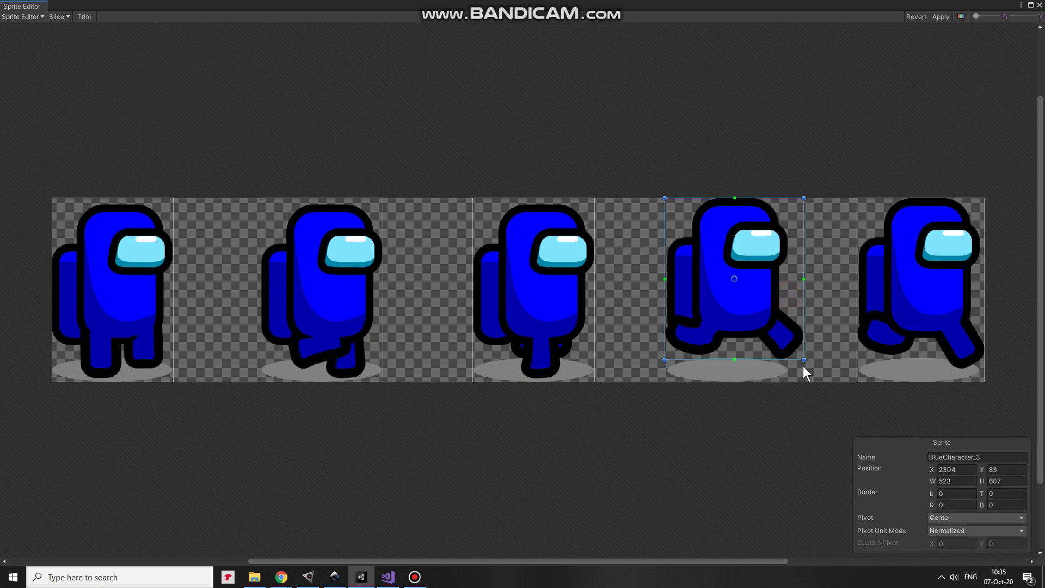
pyautogui.moveTo(804, 360); pyautogui.dragTo(803, 386)
pyautogui.scroll(10, 810, 351)
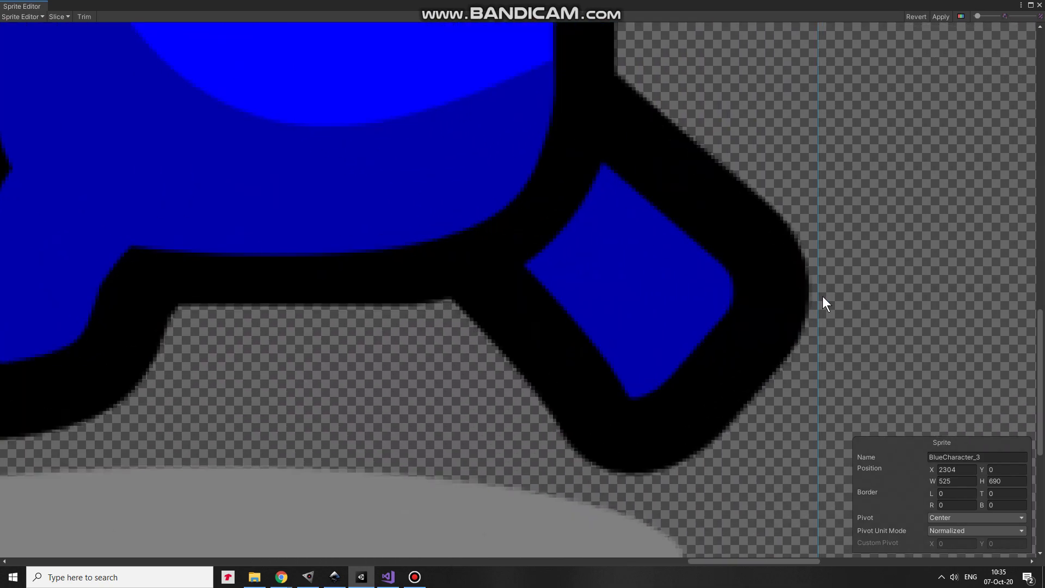
pyautogui.scroll(-5, 823, 297)
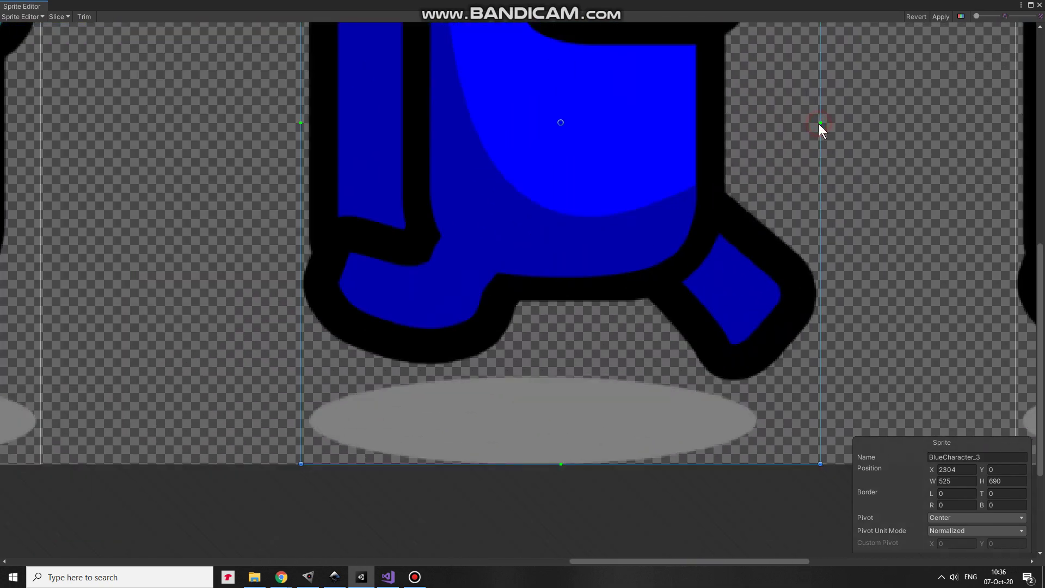
pyautogui.moveTo(819, 123); pyautogui.dragTo(819, 122)
pyautogui.scroll(-6, 773, 329)
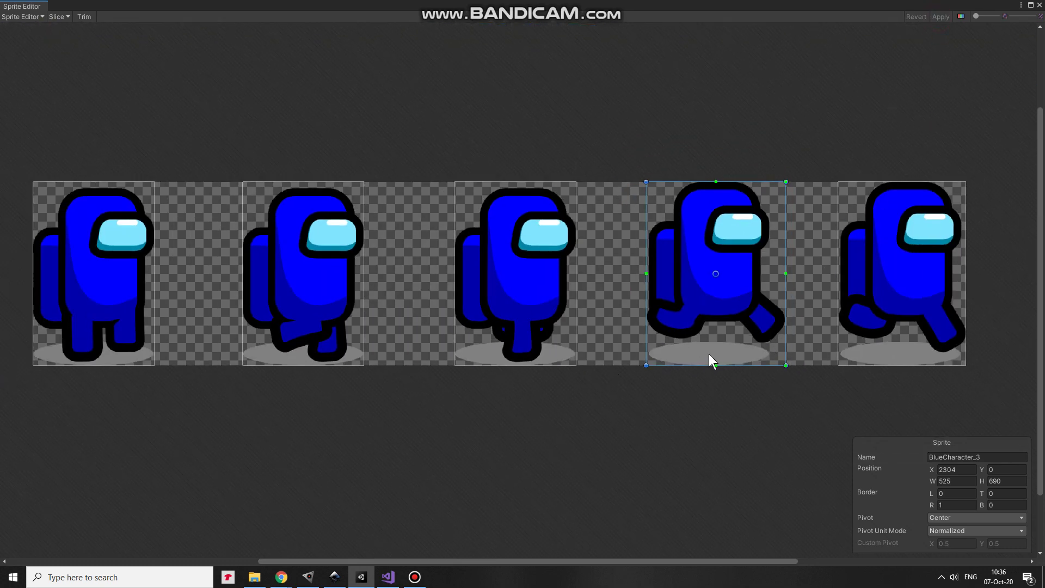
# - Give the first two crewmate frames a Custom pivot with Y 0
pyautogui.click(104, 282)
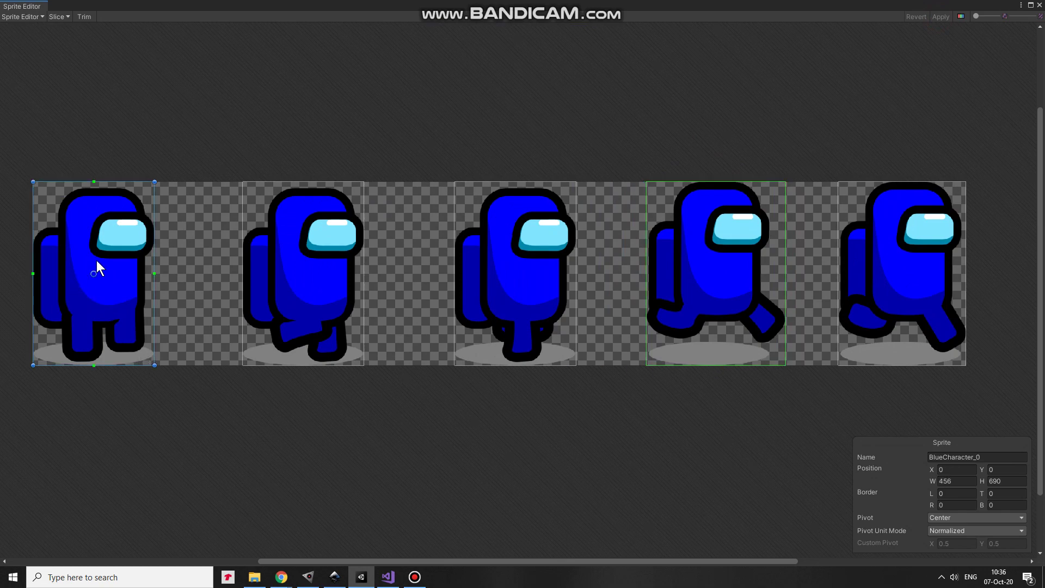
pyautogui.click(942, 517)
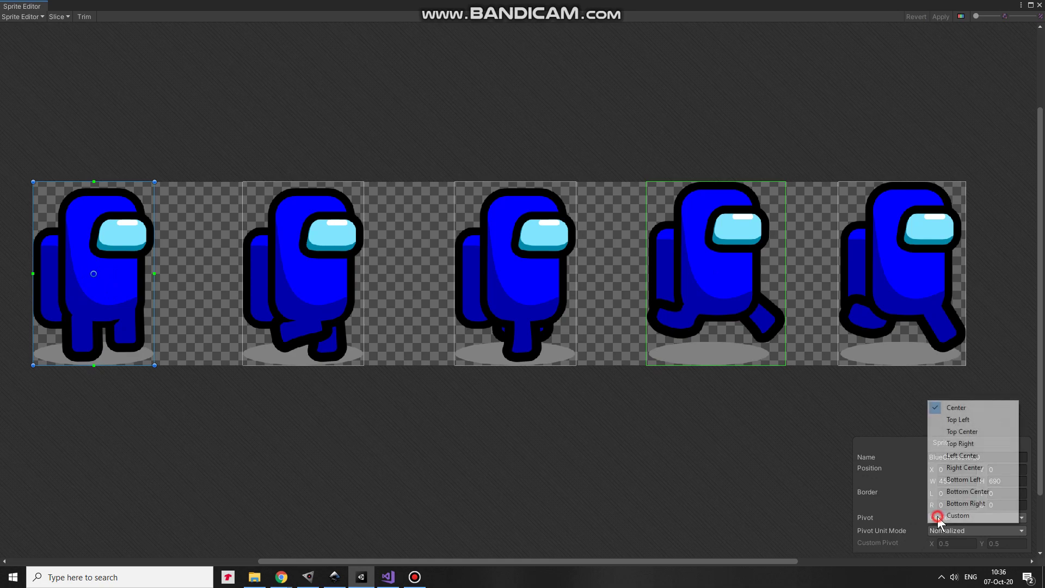
pyautogui.click(980, 516)
pyautogui.click(1012, 544)
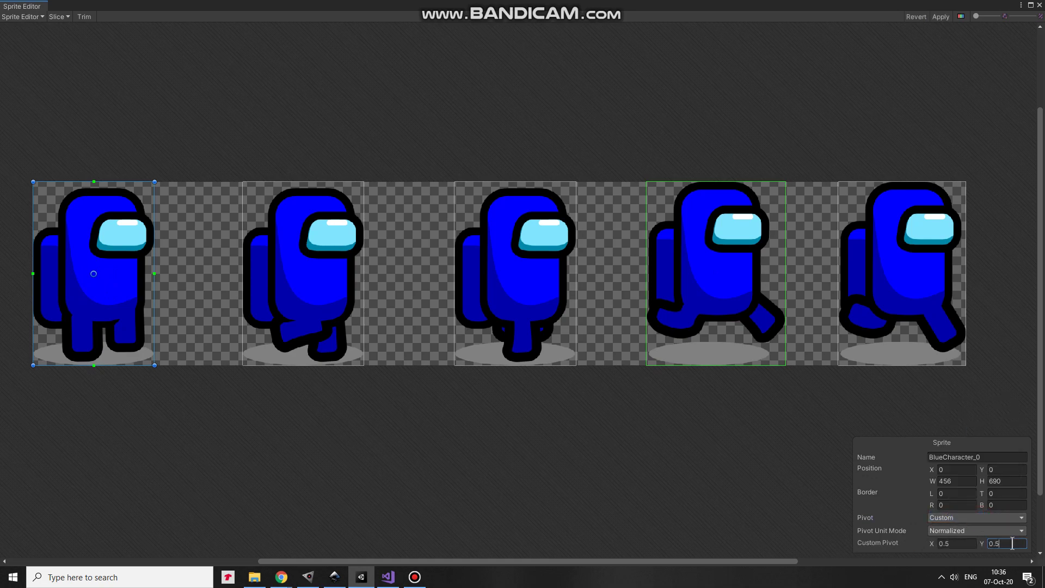
pyautogui.hotkey('ctrl', 'a')
pyautogui.write('0')
pyautogui.click(304, 271)
pyautogui.click(975, 518)
pyautogui.click(974, 527)
pyautogui.click(1007, 544)
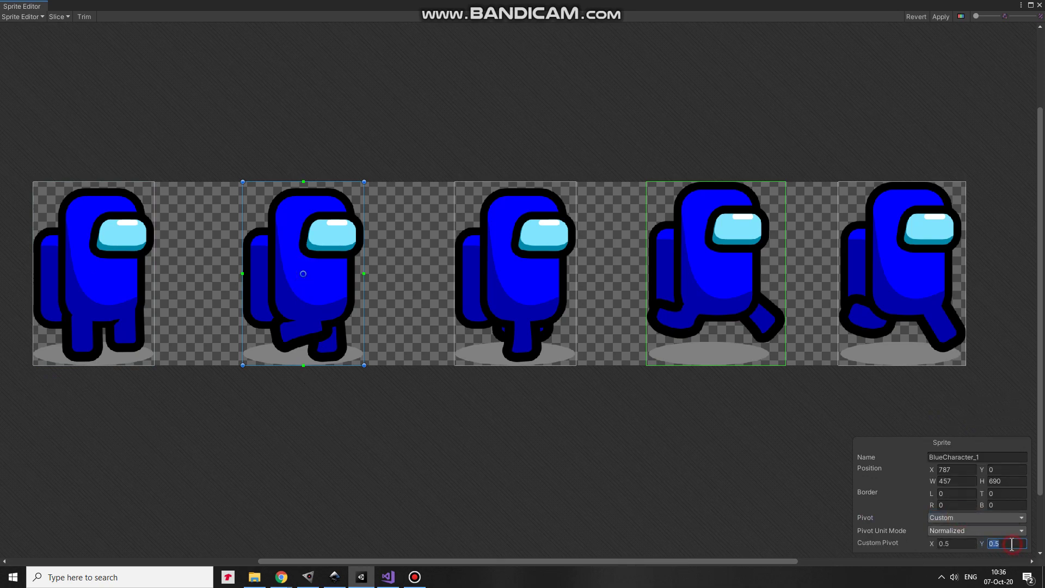
pyautogui.write('0')
# - Give the third, fourth and fifth crewmate frames a Custom pivot with Y 0
pyautogui.click(539, 302)
pyautogui.click(977, 517)
pyautogui.click(975, 528)
pyautogui.click(1007, 543)
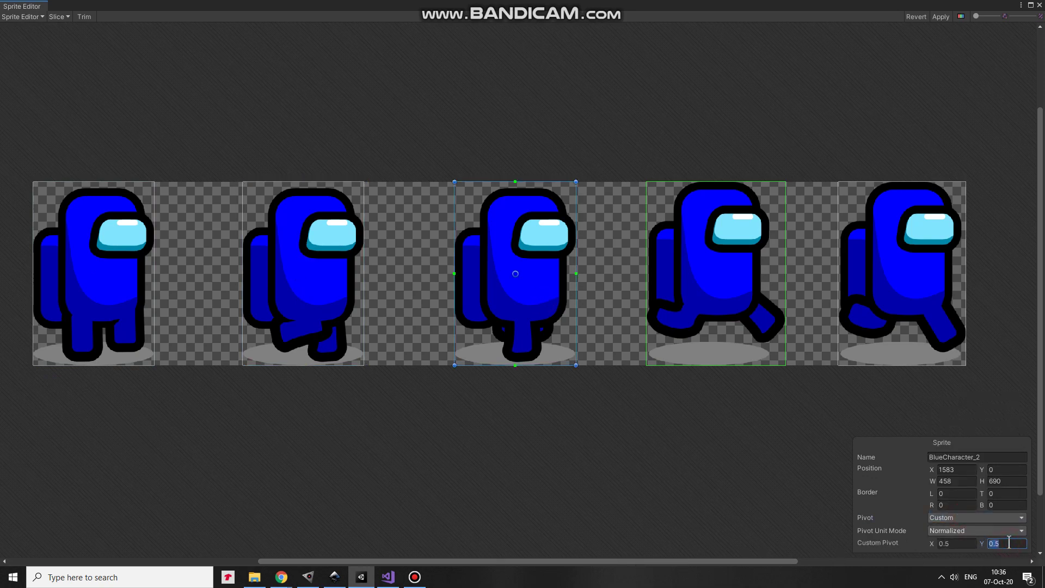
pyautogui.write('0')
pyautogui.click(752, 292)
pyautogui.click(977, 517)
pyautogui.click(975, 515)
pyautogui.click(996, 543)
pyautogui.write('0')
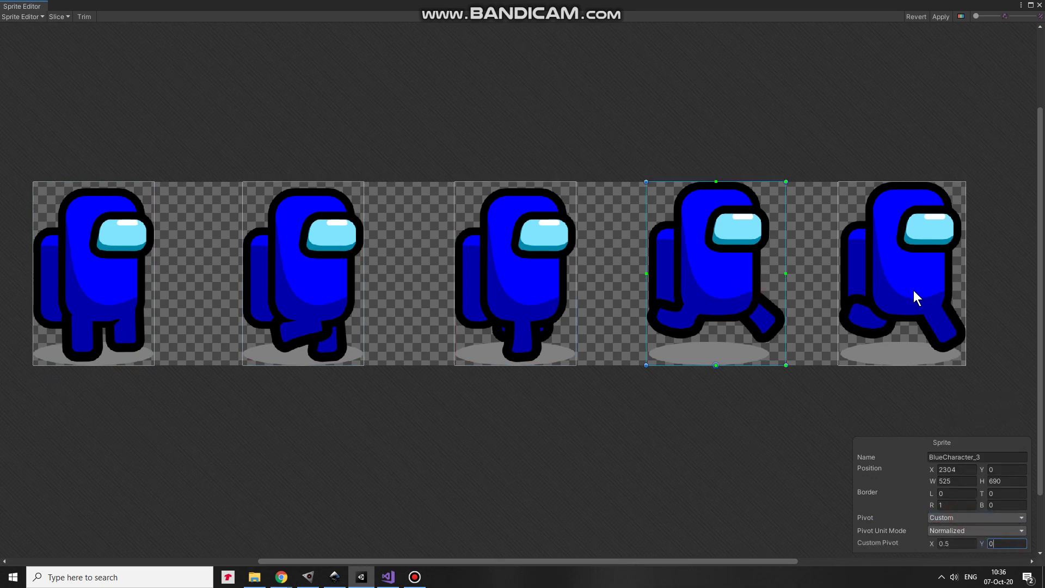
pyautogui.click(915, 296)
pyautogui.click(986, 518)
pyautogui.click(984, 516)
pyautogui.click(1006, 543)
pyautogui.write('0')
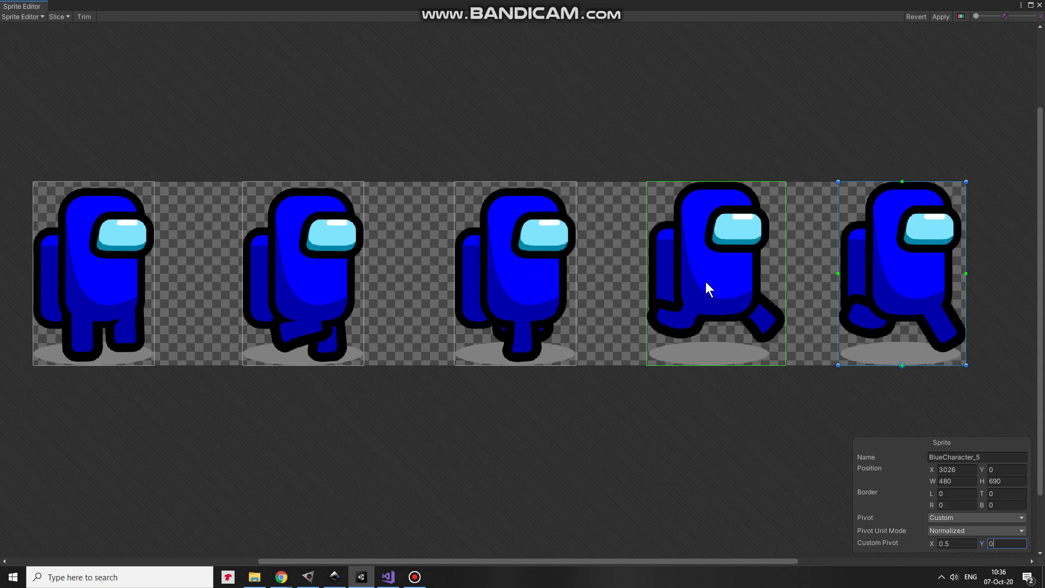
# - Set pivot X to 0.49 on the fifth frame and 0.46 on the fourth, then apply
pyautogui.click(955, 544)
pyautogui.write('0.49')
pyautogui.click(733, 269)
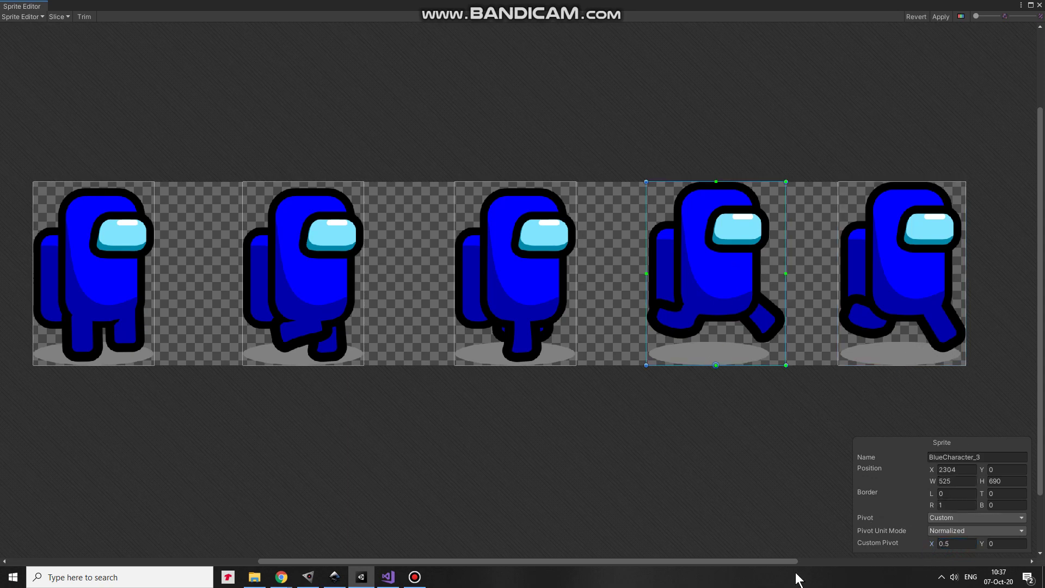
pyautogui.click(960, 544)
pyautogui.write('0.46')
pyautogui.click(941, 17)
# - Close the Sprite Editor and drag the BlueCharacter_0 sprite into the scene
pyautogui.click(1040, 5)
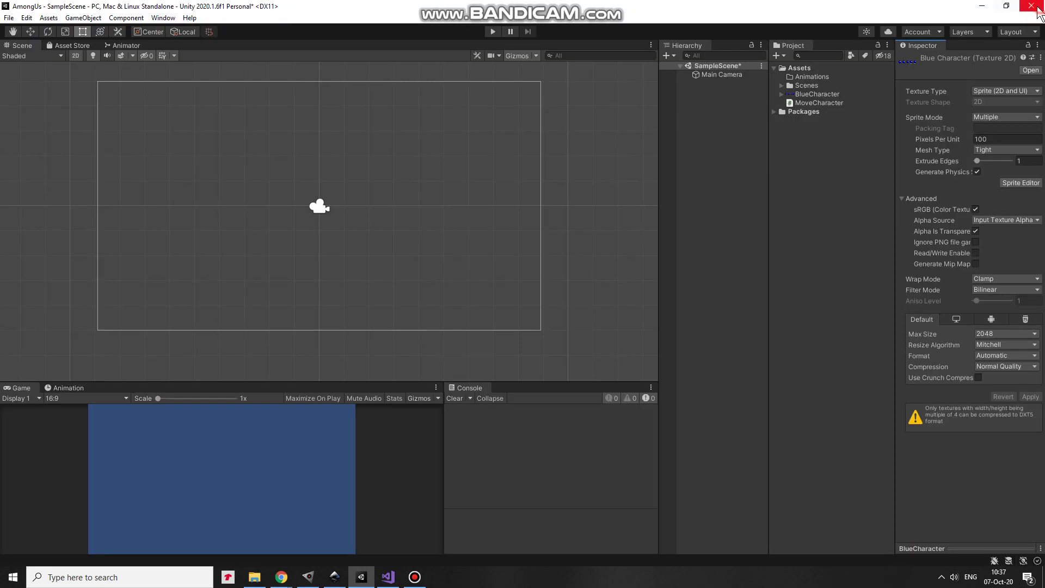
pyautogui.click(783, 94)
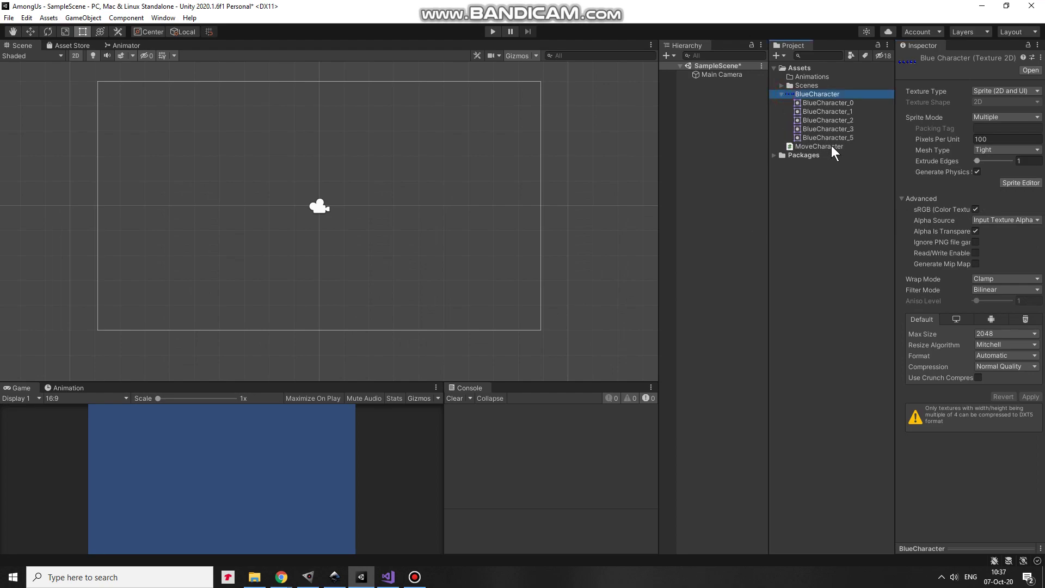
pyautogui.moveTo(818, 103); pyautogui.dragTo(709, 110)
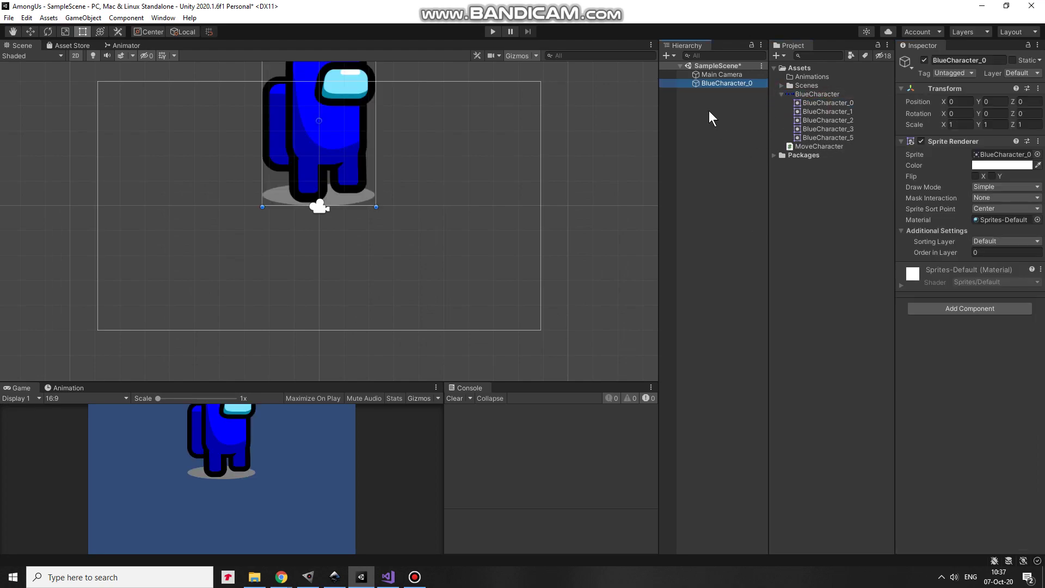
pyautogui.moveTo(350, 133); pyautogui.dragTo(350, 224)
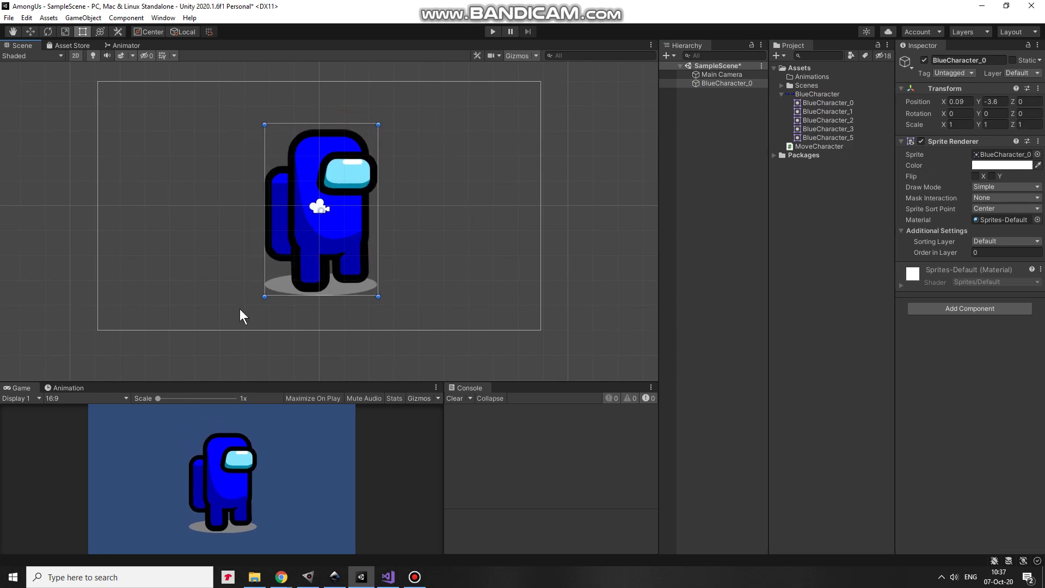
# - Scale BlueCharacter_0 to 0.5 on X, Y and Z and position it at -0.02, -2.22
pyautogui.click(954, 124)
pyautogui.write('0.5')
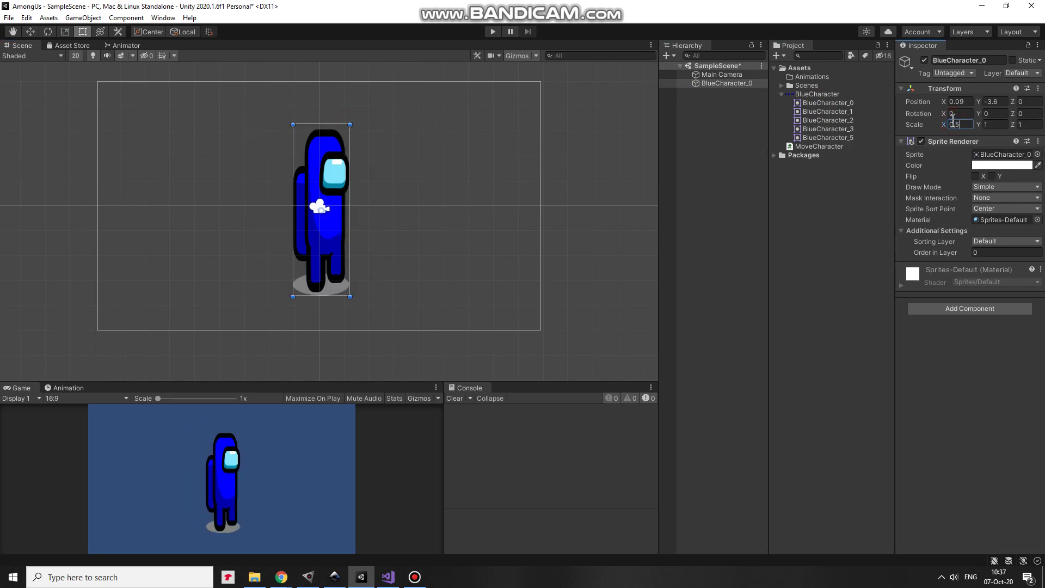
pyautogui.press('Tab')
pyautogui.write('0.5')
pyautogui.press('Tab')
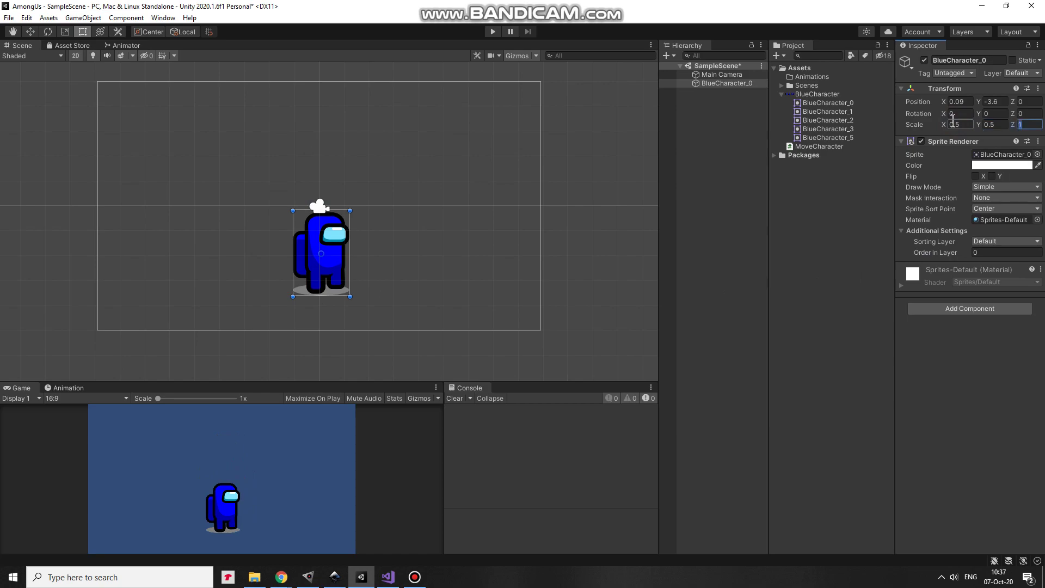
pyautogui.write('0.5')
pyautogui.moveTo(335, 273); pyautogui.dragTo(331, 237)
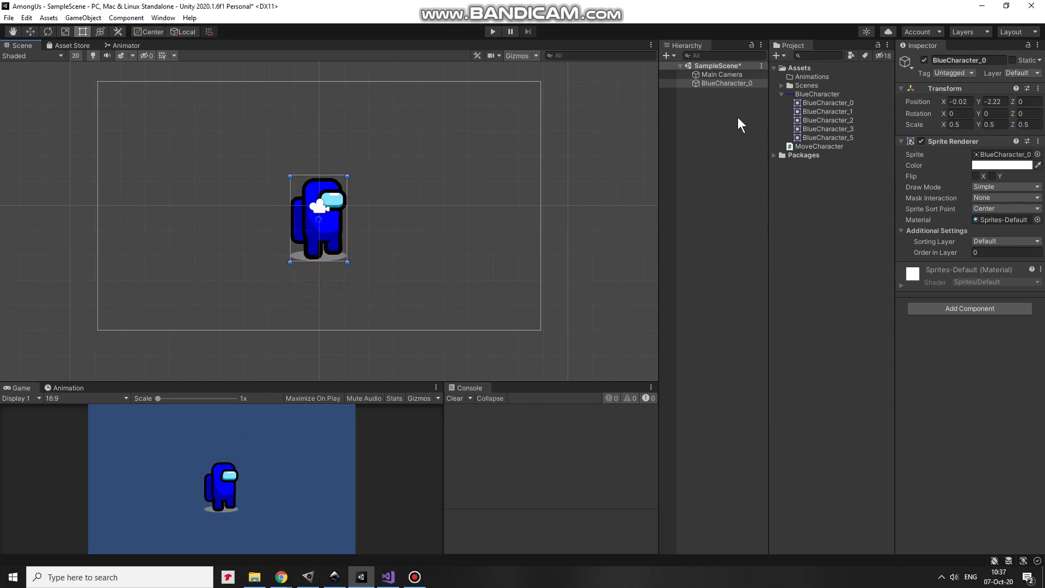
pyautogui.click(733, 83)
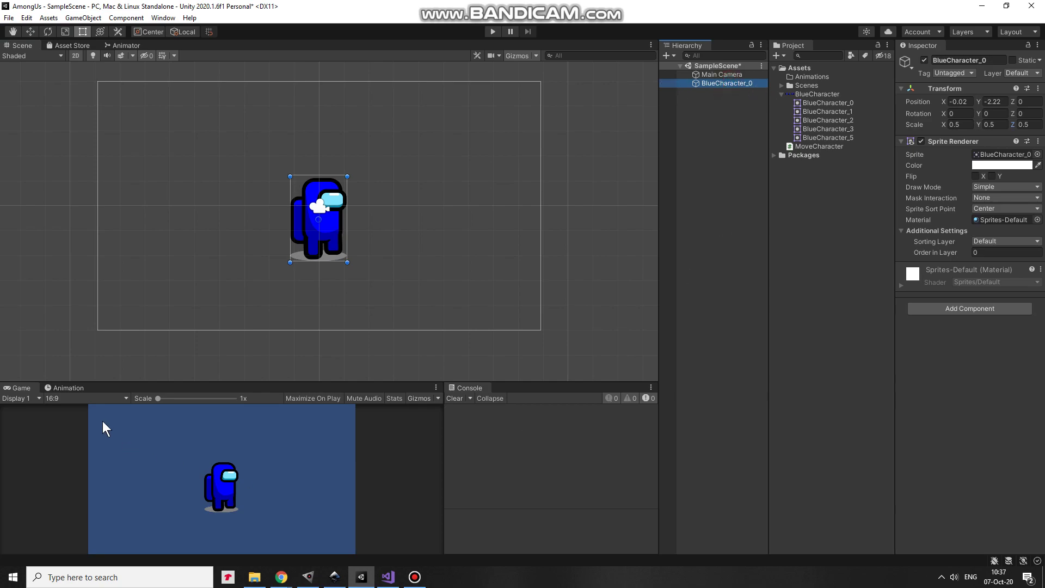
# - Create an animation clip named IdleAnim in the Animations folder for the character
pyautogui.click(63, 389)
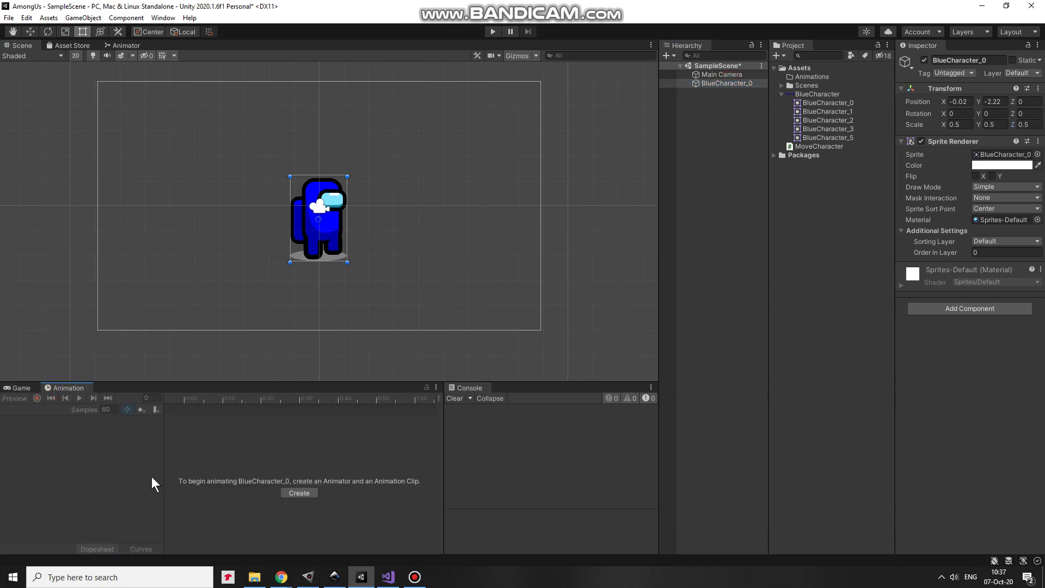
pyautogui.click(295, 494)
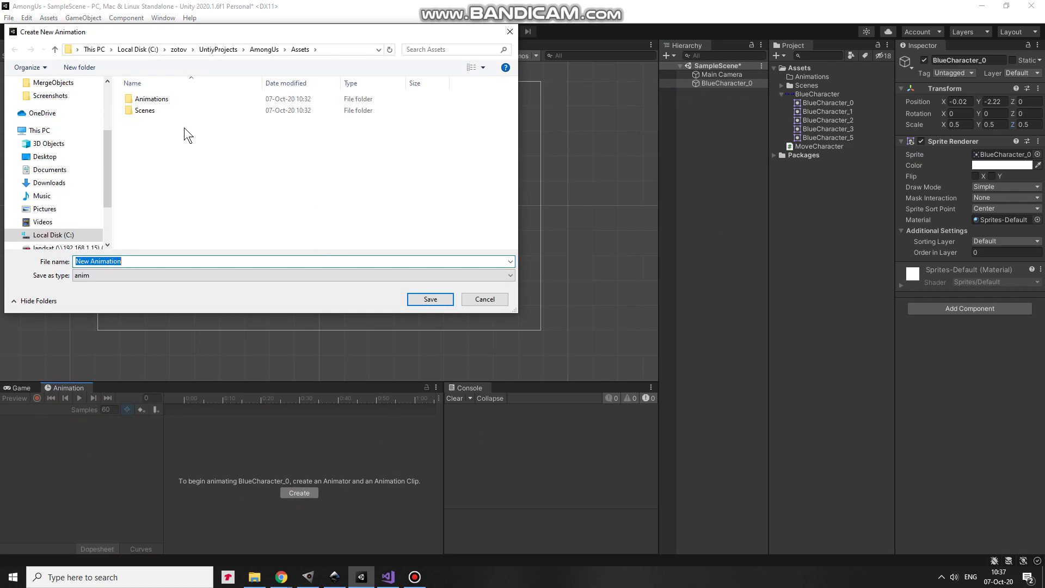
pyautogui.doubleClick(154, 98)
pyautogui.doubleClick(133, 263)
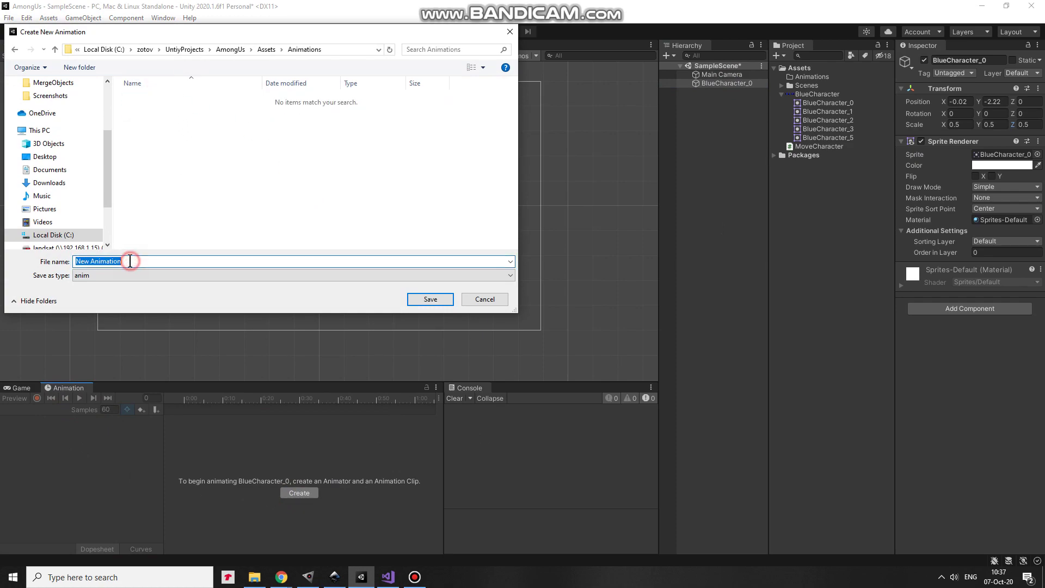
pyautogui.press('BackSpace')
pyautogui.write('Idle')
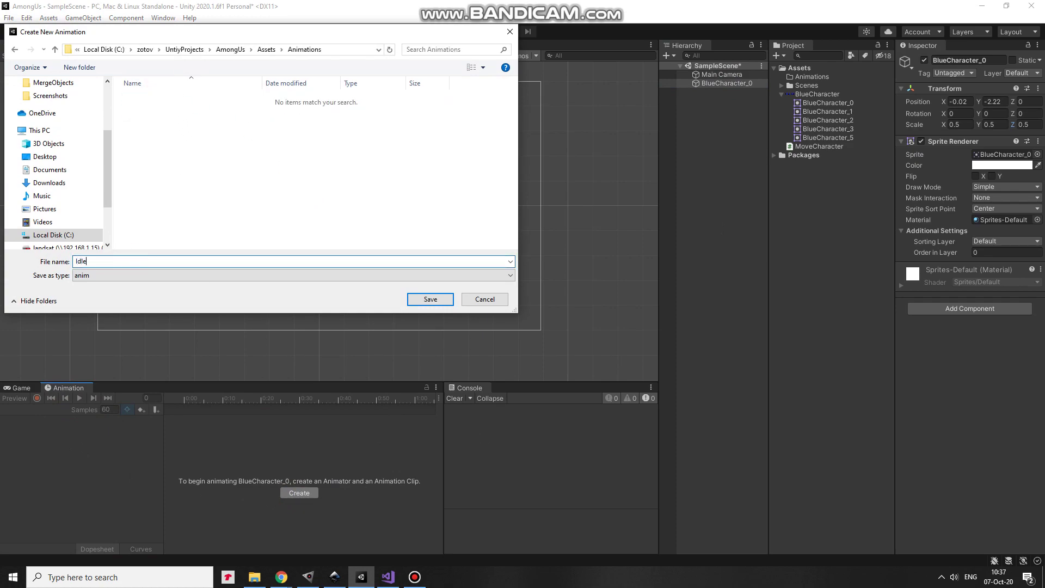
pyautogui.write('Anim')
pyautogui.press('Return')
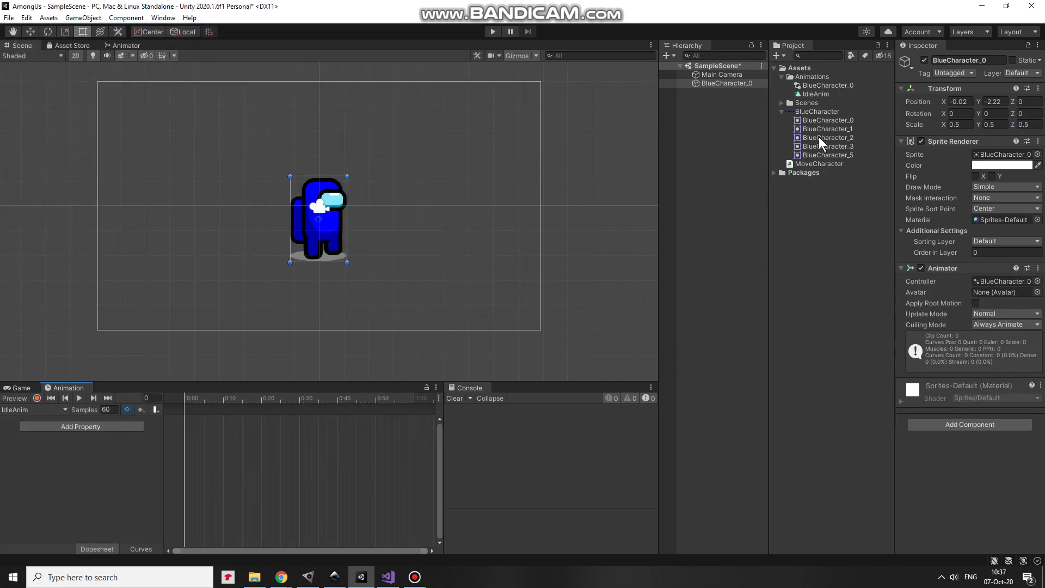
# - Key the BlueCharacter_0 sprite into IdleAnim and preview the idle animation
pyautogui.moveTo(797, 119); pyautogui.dragTo(191, 432)
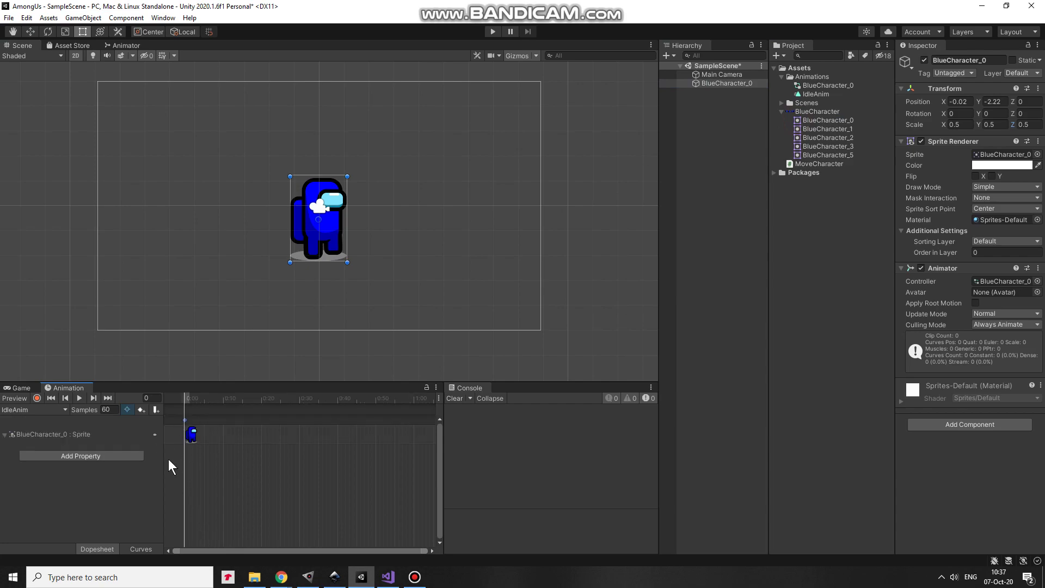
pyautogui.click(79, 399)
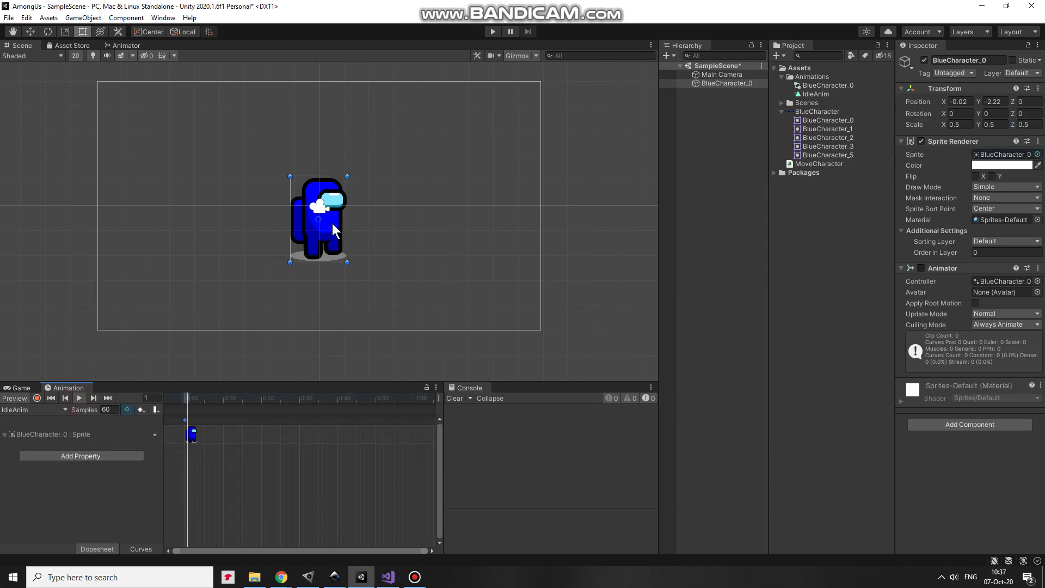
pyautogui.click(81, 402)
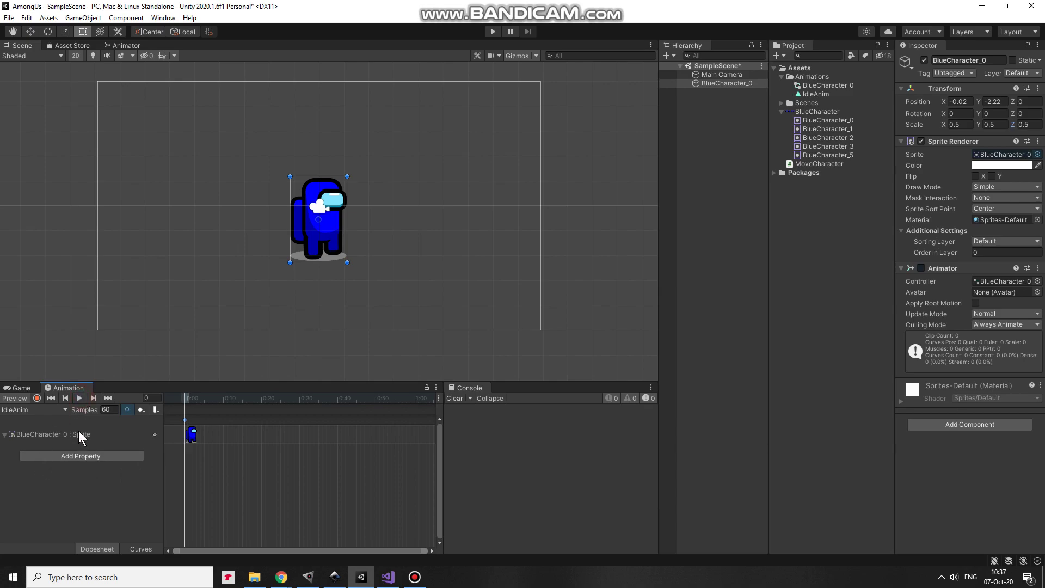
pyautogui.click(59, 412)
# - Save a new clip named RunAnim and look through the BlueCharacter sprite frames
pyautogui.click(75, 438)
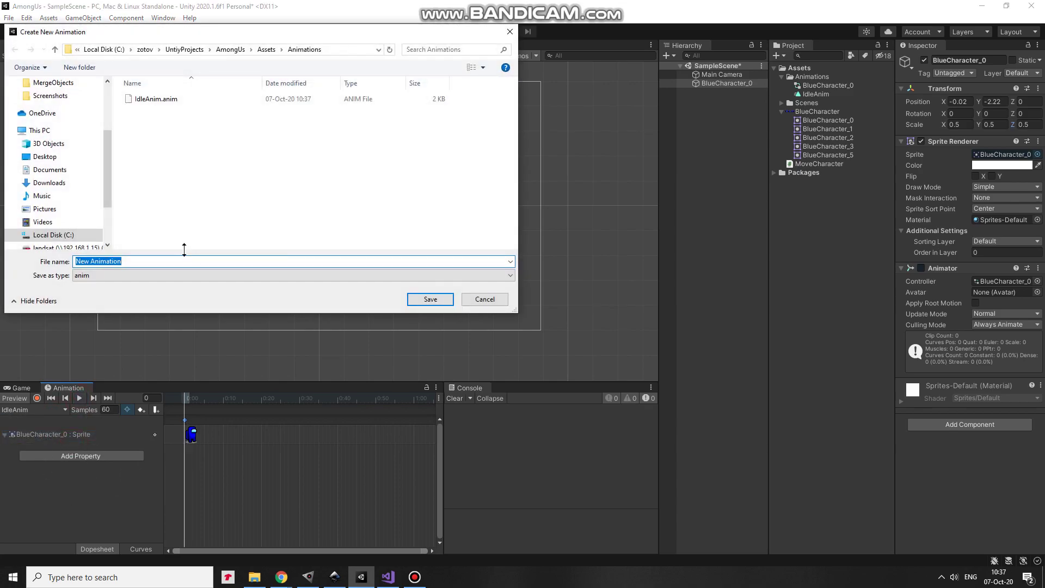
pyautogui.write('RunAnim')
pyautogui.press('Return')
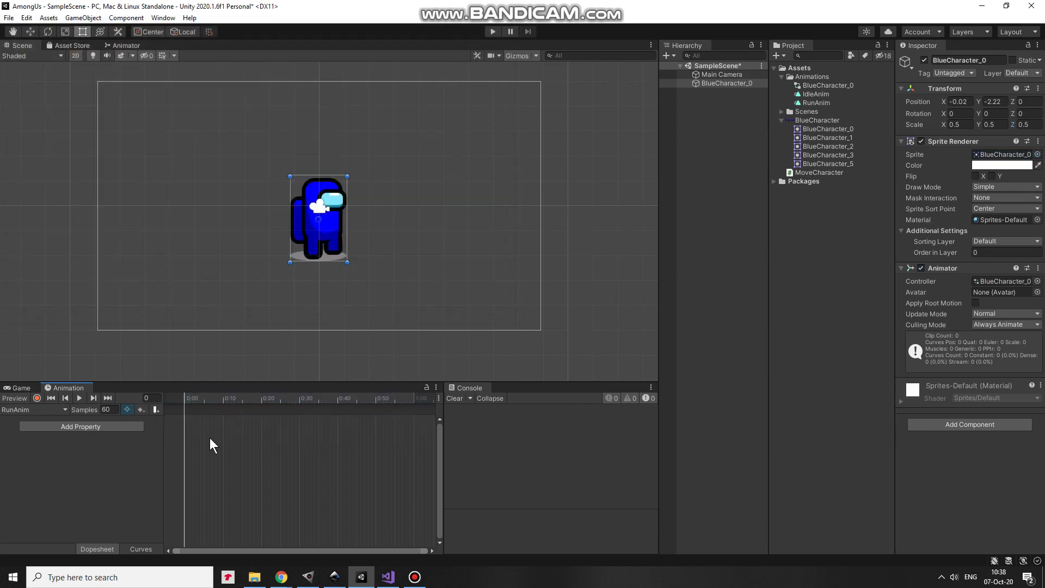
pyautogui.click(821, 164)
pyautogui.click(833, 154)
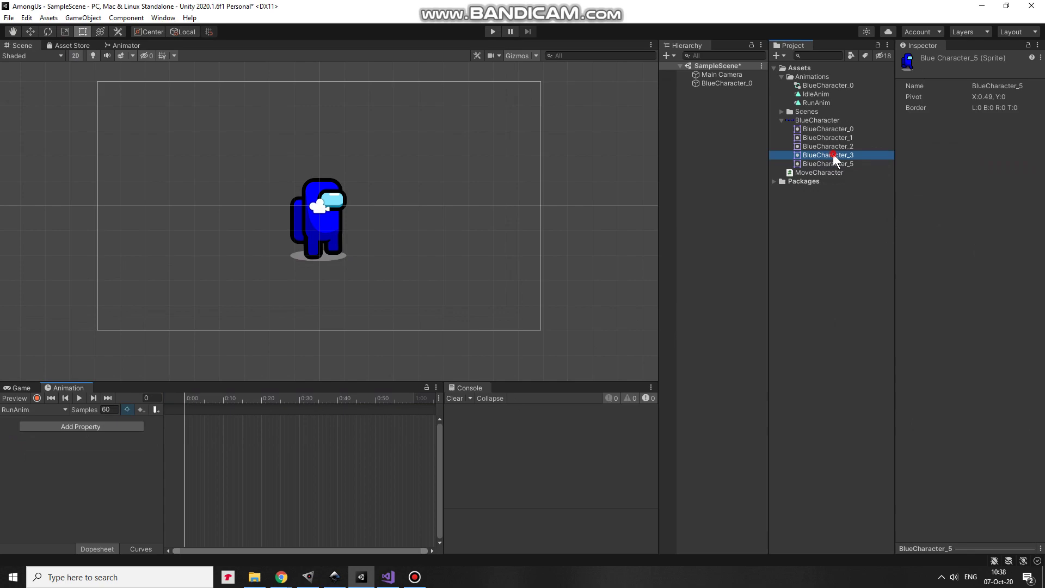
pyautogui.click(832, 146)
pyautogui.click(837, 163)
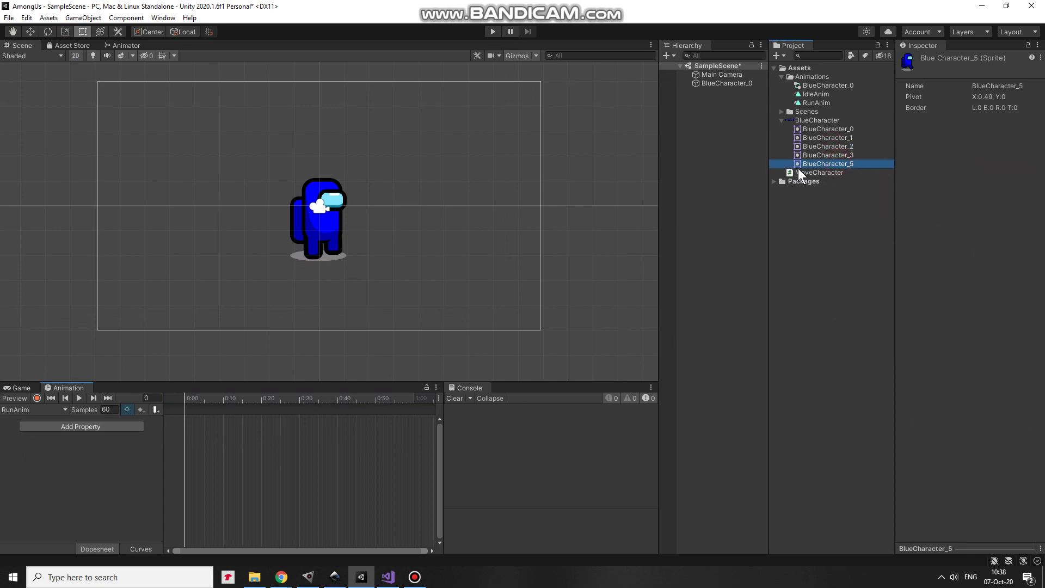
# - Key five BlueCharacter sprites into RunAnim at 0:00, 0:05, 0:10, 0:15 and 0:20
pyautogui.moveTo(799, 163); pyautogui.dragTo(220, 440)
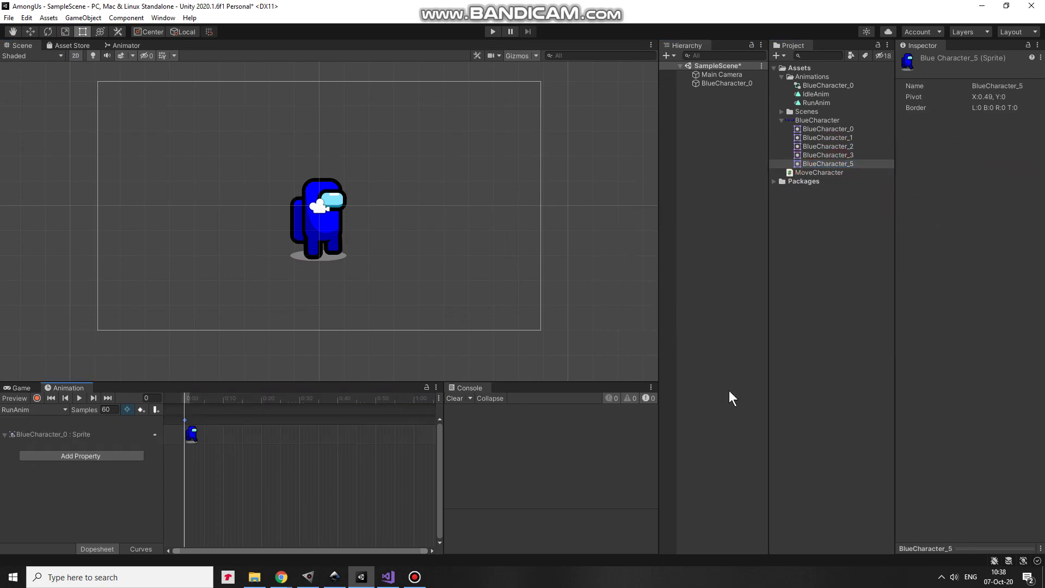
pyautogui.moveTo(829, 146); pyautogui.dragTo(210, 433)
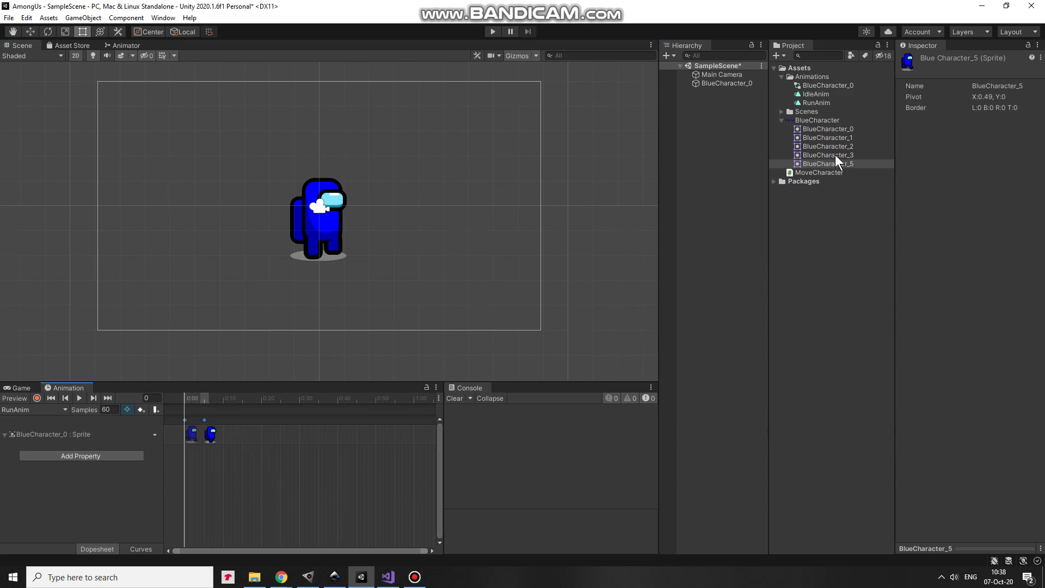
pyautogui.moveTo(835, 163); pyautogui.dragTo(229, 435)
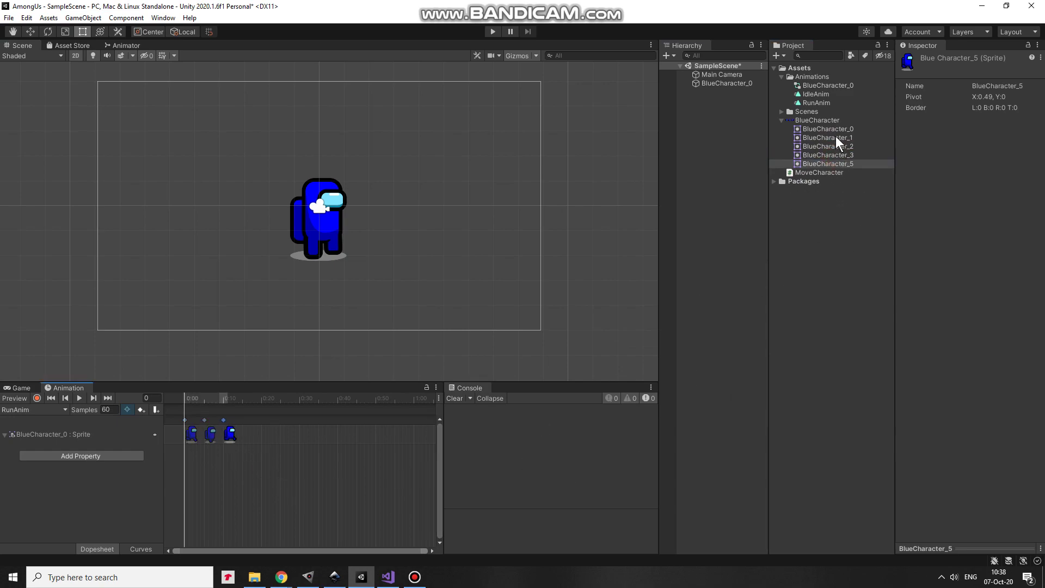
pyautogui.moveTo(835, 139); pyautogui.dragTo(247, 428)
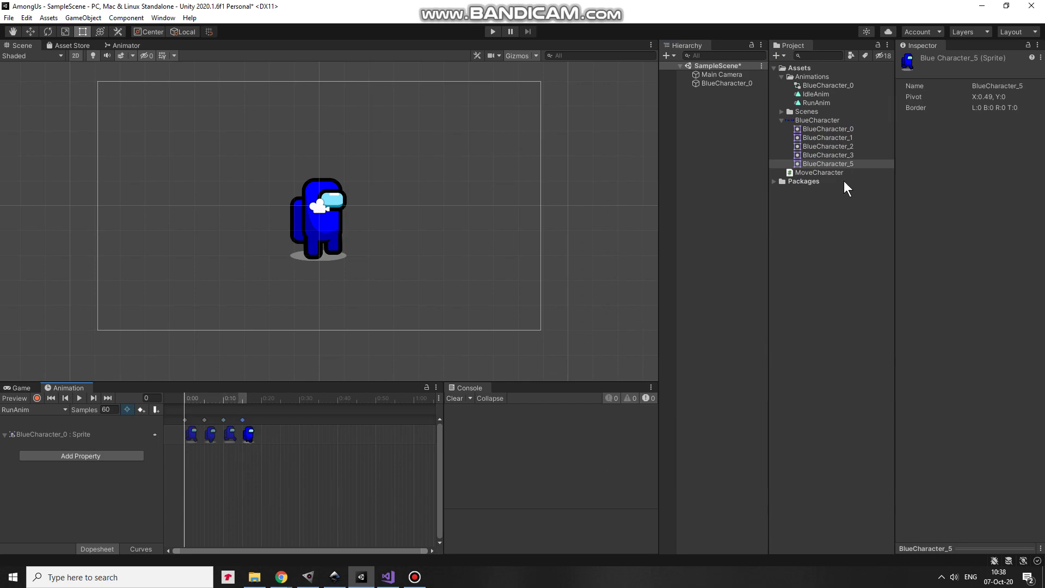
pyautogui.moveTo(828, 164); pyautogui.dragTo(262, 426)
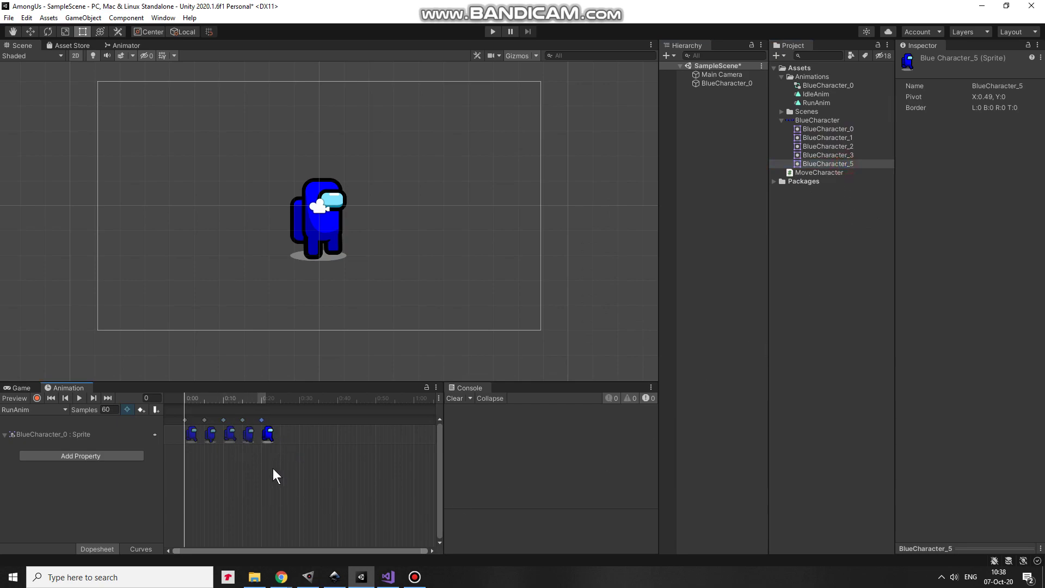
# - Set RunAnim to 30 samples, preview it, then scrub from frame 0 to frame 11
pyautogui.click(78, 397)
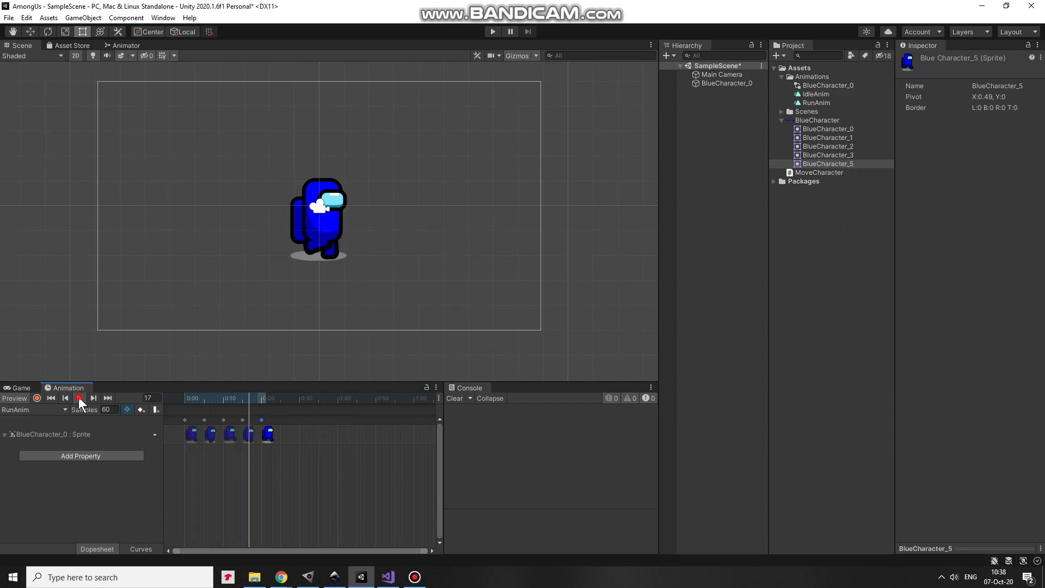
pyautogui.click(78, 397)
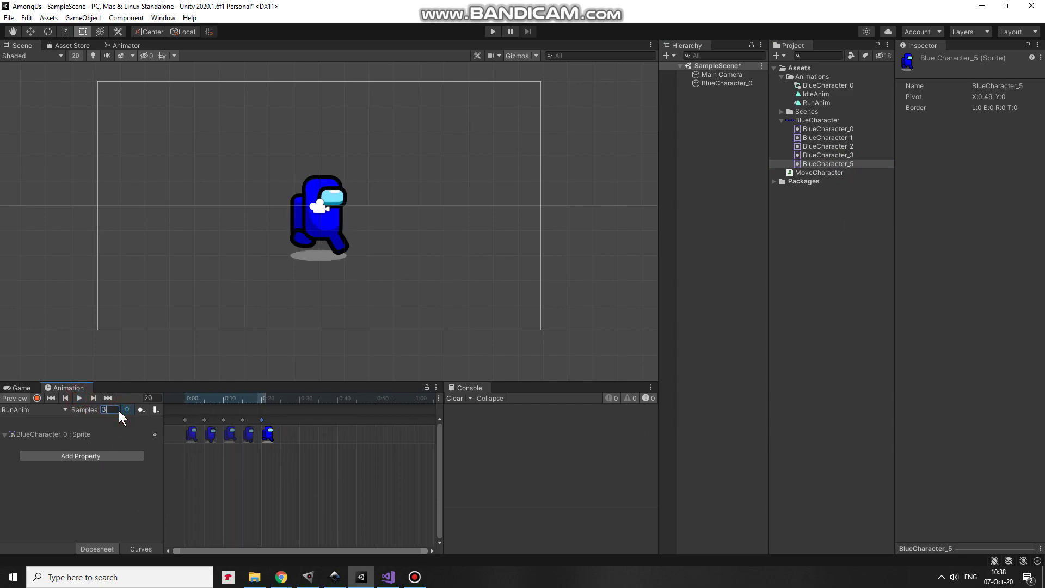
pyautogui.write('0')
pyautogui.press('Return')
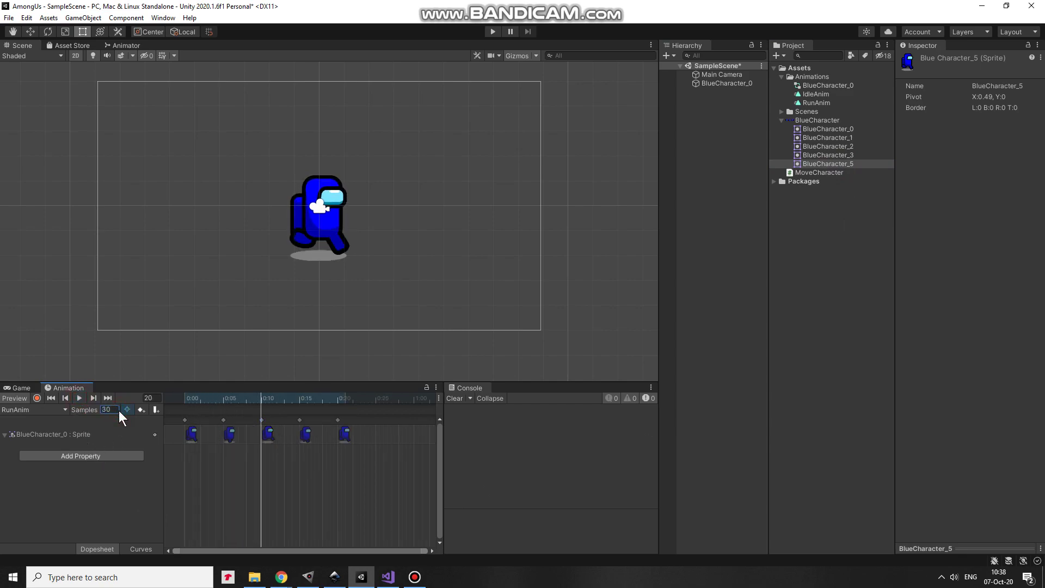
pyautogui.click(80, 399)
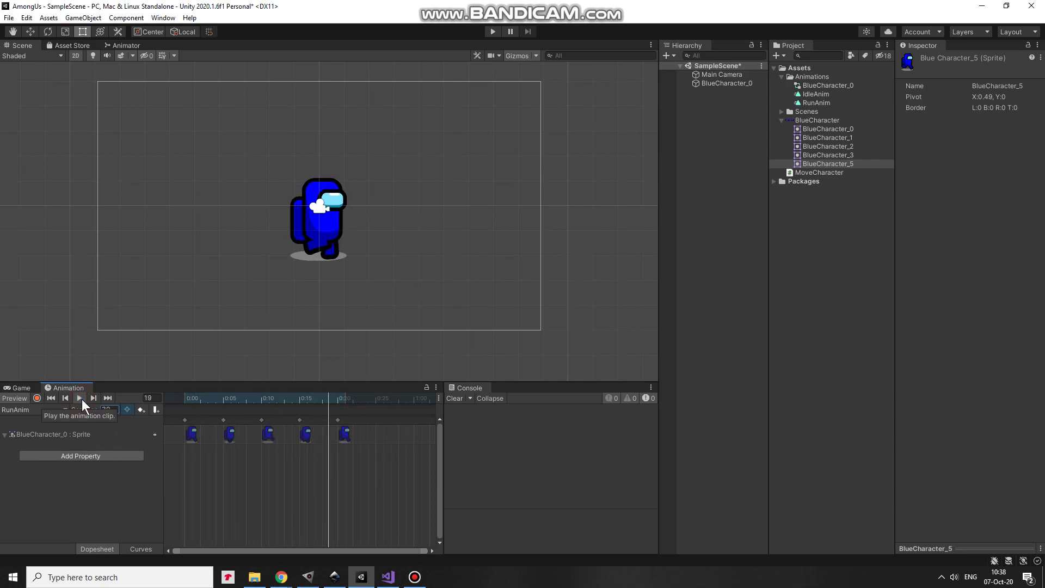
pyautogui.scroll(5, 370, 245)
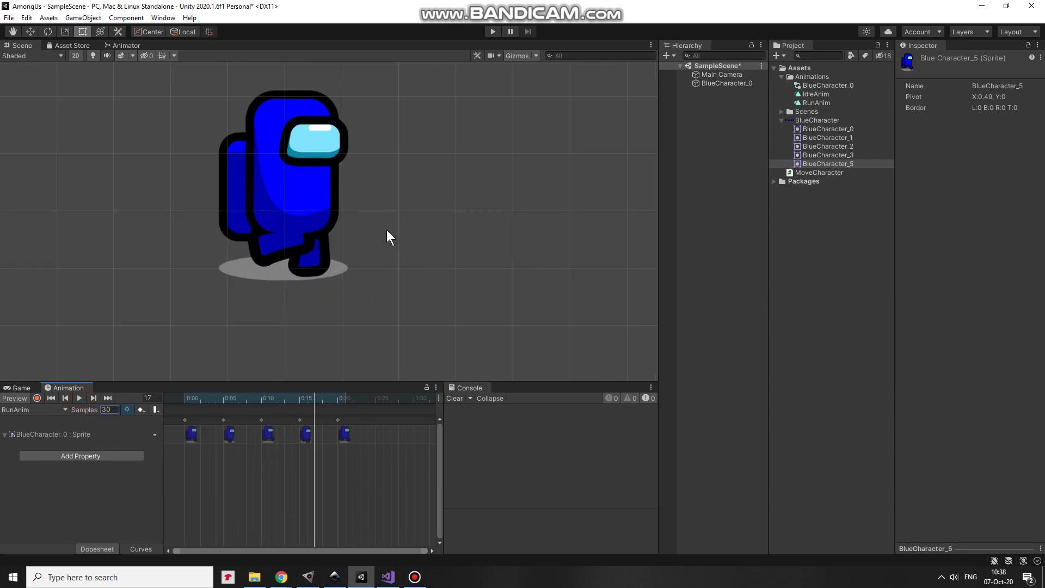
pyautogui.click(186, 400)
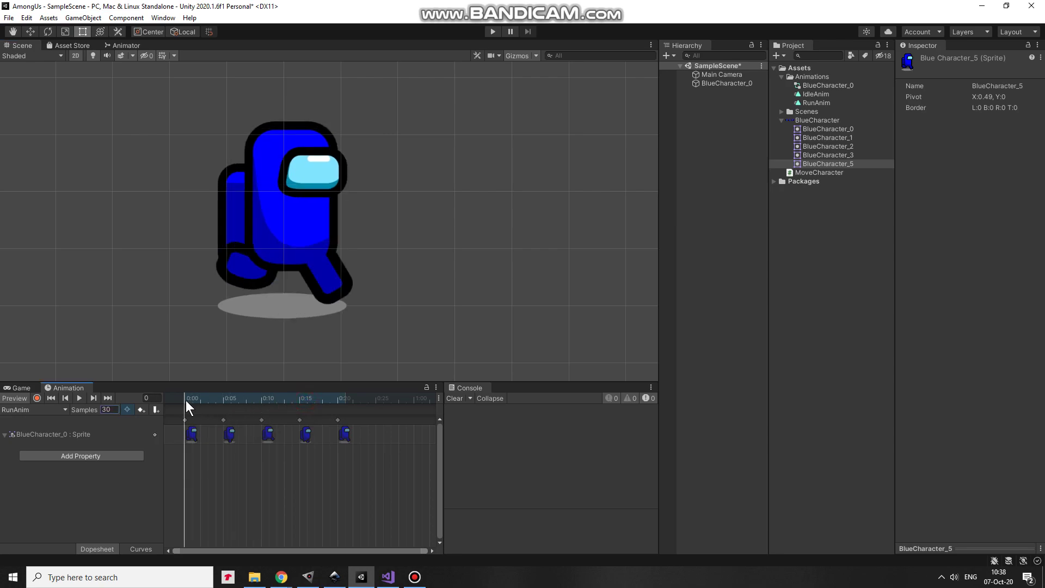
pyautogui.moveTo(185, 400); pyautogui.dragTo(273, 414)
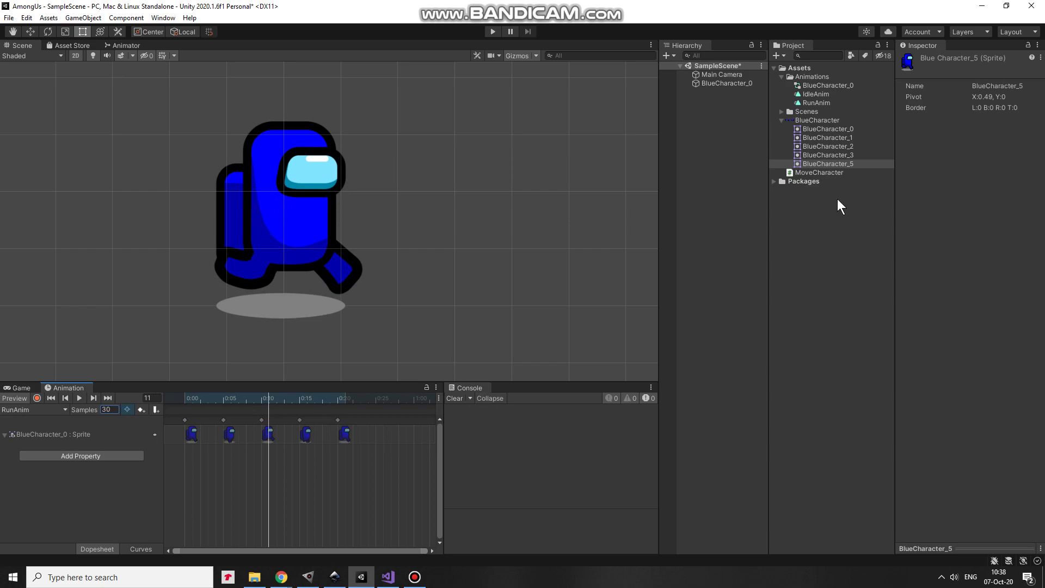
# - Change BlueCharacter_3's custom pivot X to 0.45 in the Sprite Editor and apply it
pyautogui.click(814, 121)
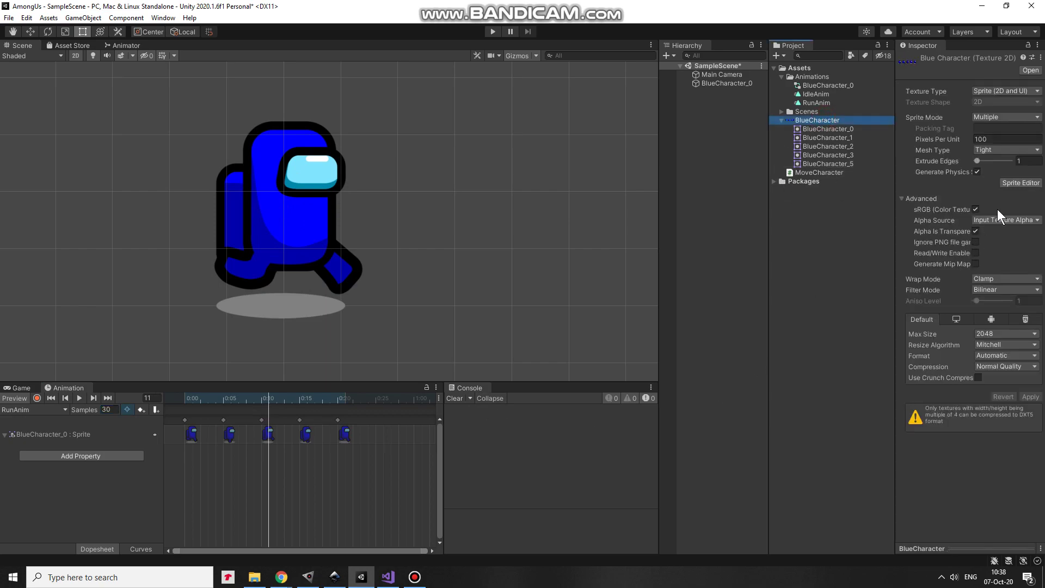
pyautogui.click(1015, 183)
pyautogui.click(754, 311)
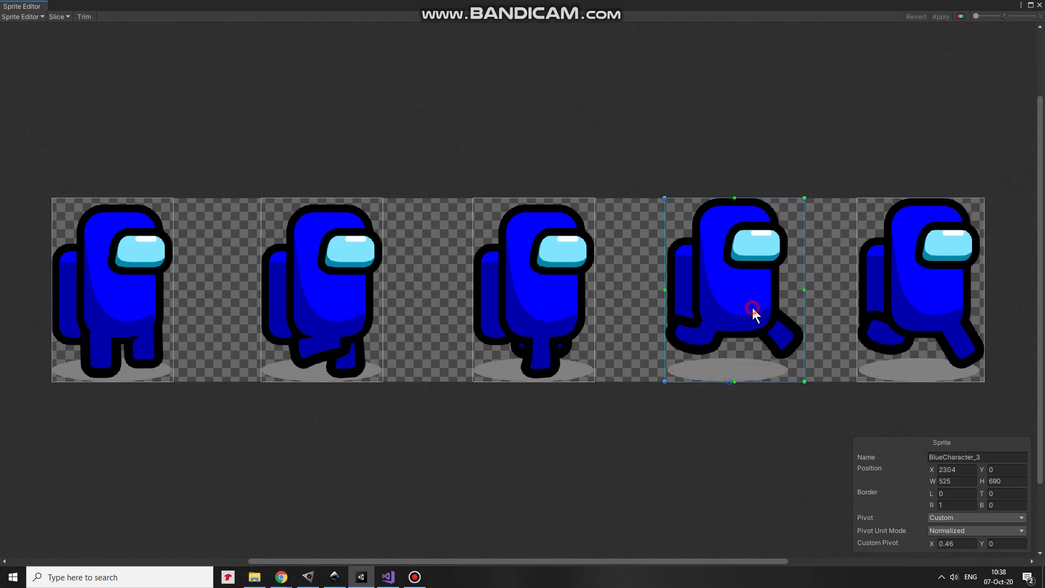
pyautogui.click(942, 544)
pyautogui.press('BackSpace')
pyautogui.write('5')
pyautogui.click(939, 17)
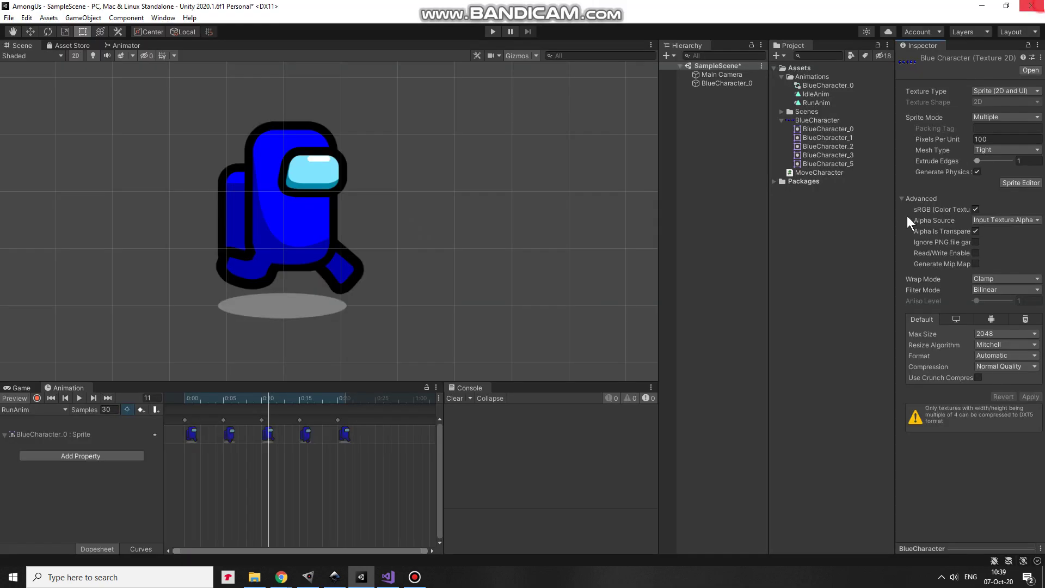
pyautogui.click(1040, 4)
# - Preview the run animation again and open the MoveCharacter script in Visual Studio
pyautogui.click(79, 398)
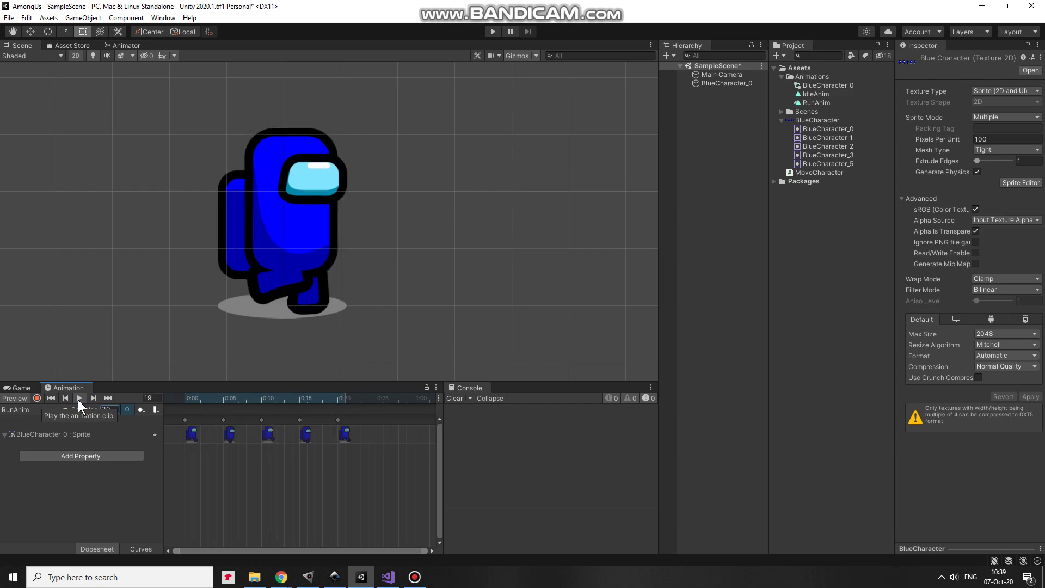
pyautogui.scroll(-3, 280, 427)
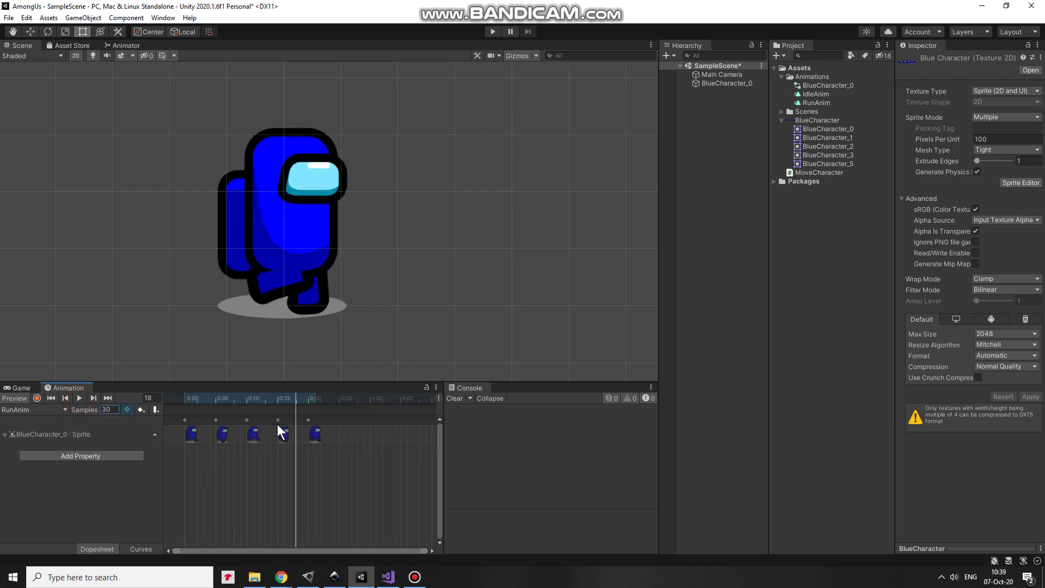
pyautogui.scroll(-3, 399, 275)
pyautogui.scroll(-5, 406, 281)
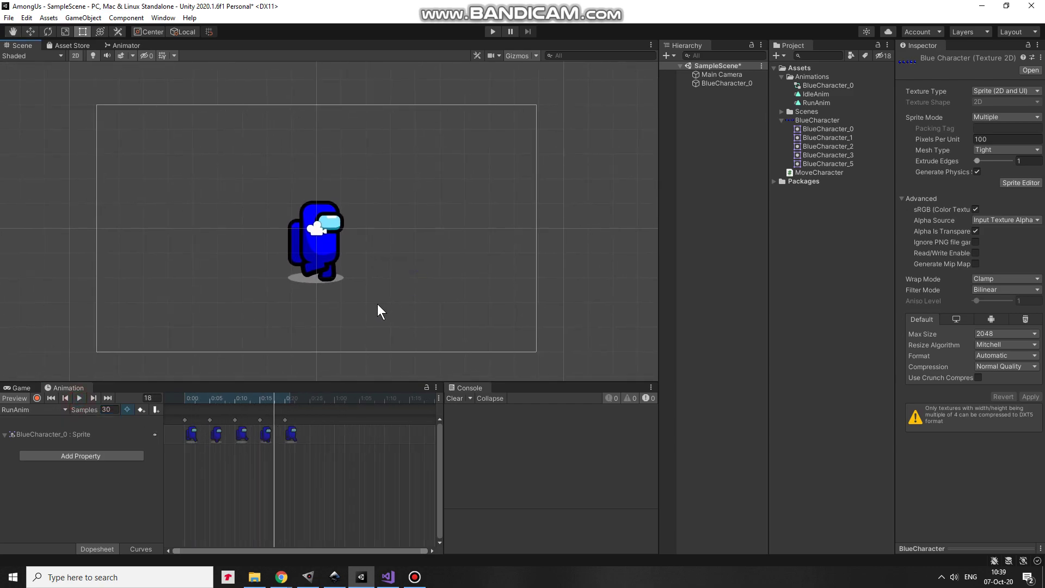
pyautogui.click(21, 388)
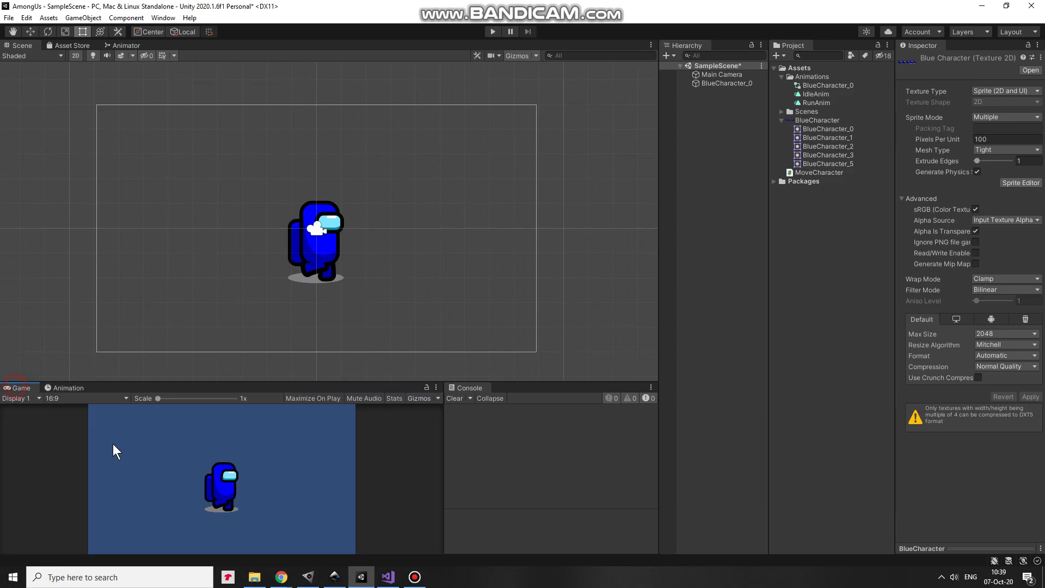
pyautogui.click(819, 172)
pyautogui.click(388, 577)
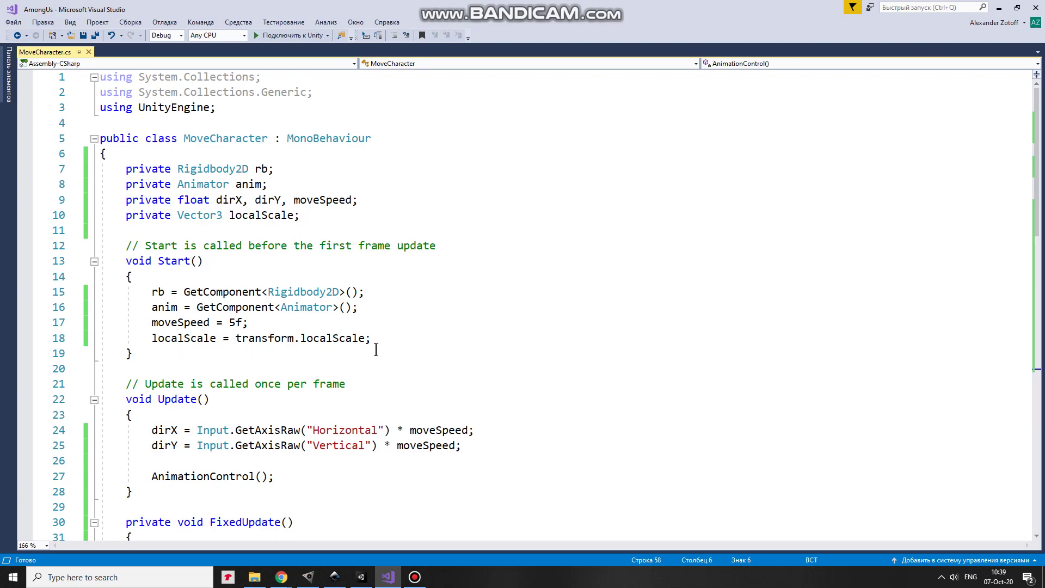
pyautogui.scroll(-5, 544, 340)
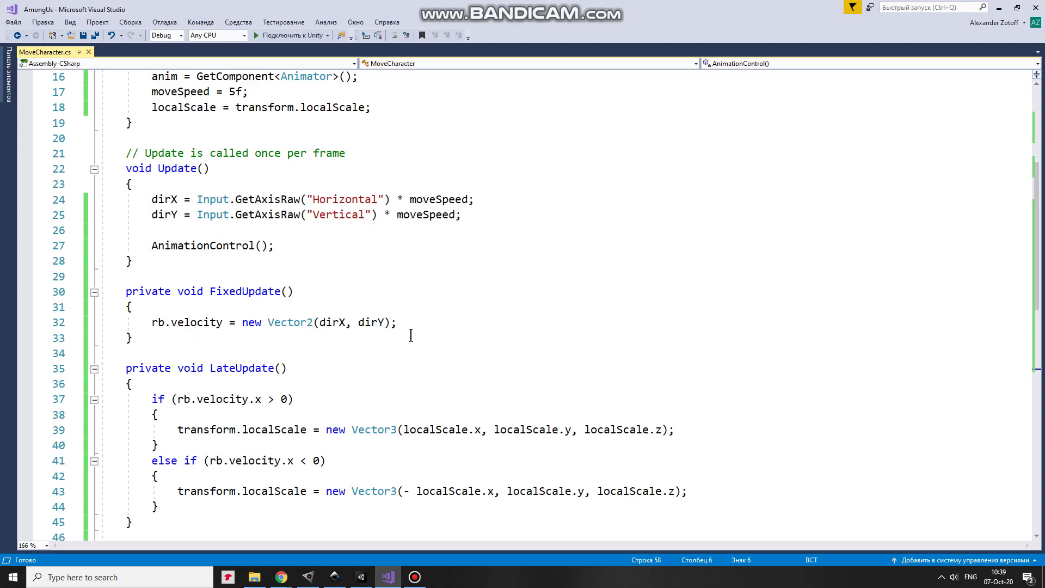
pyautogui.scroll(-3, 412, 335)
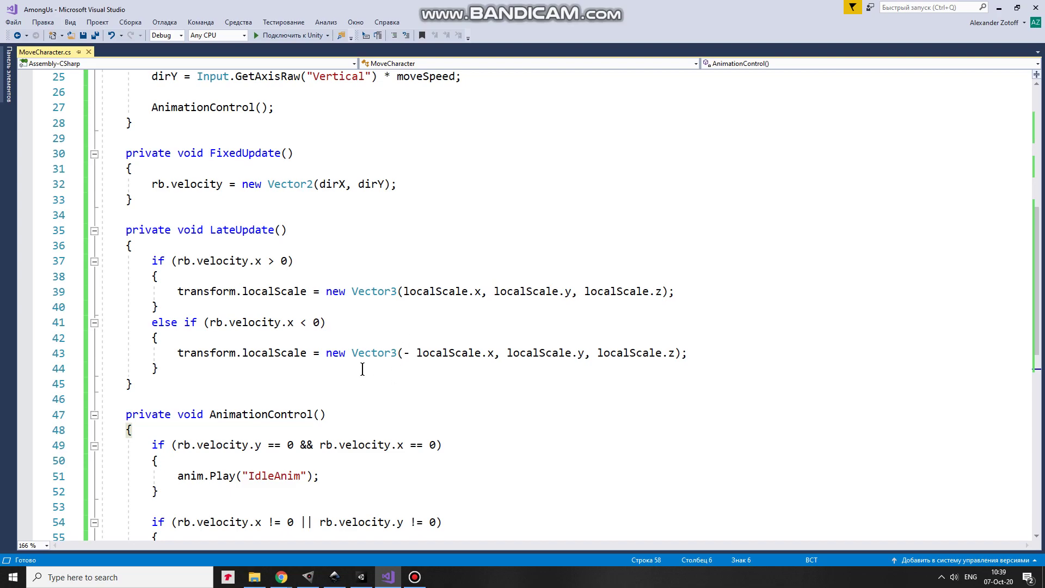
pyautogui.scroll(-5, 539, 303)
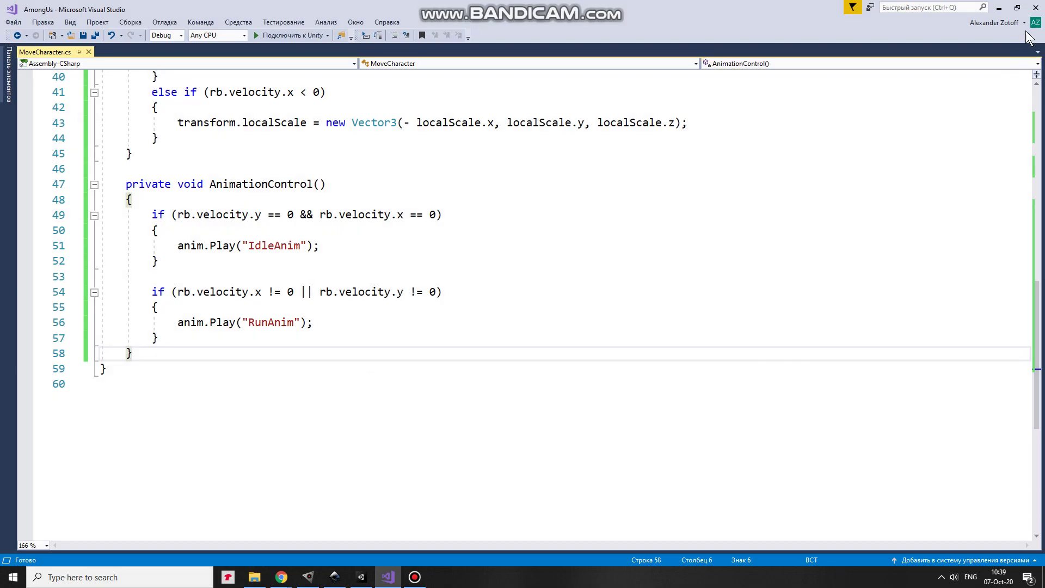
# - Attach the MoveCharacter script to BlueCharacter_0 and briefly test it in Play mode
pyautogui.click(999, 7)
pyautogui.moveTo(799, 175); pyautogui.dragTo(718, 84)
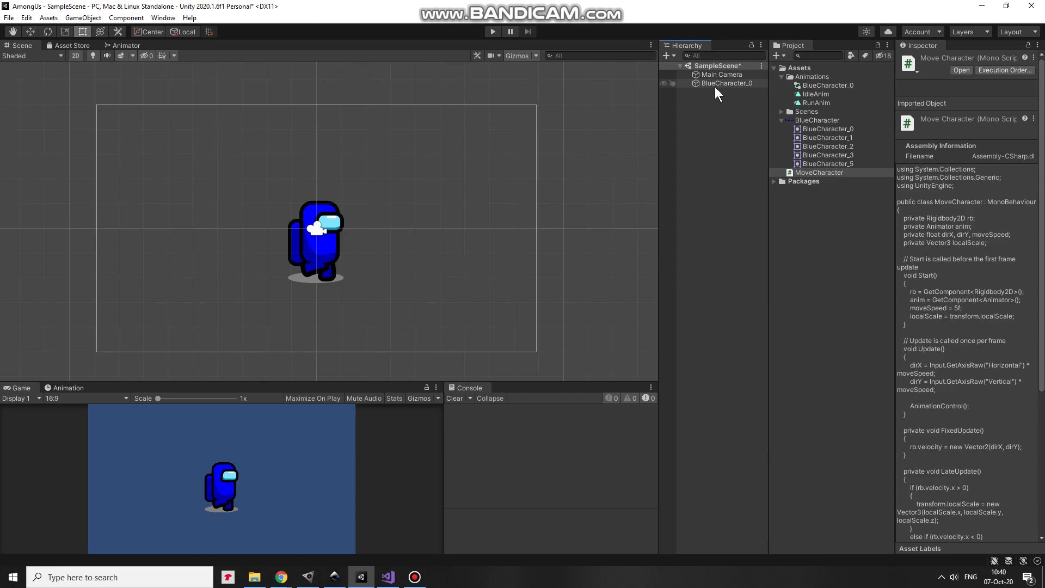
pyautogui.click(493, 31)
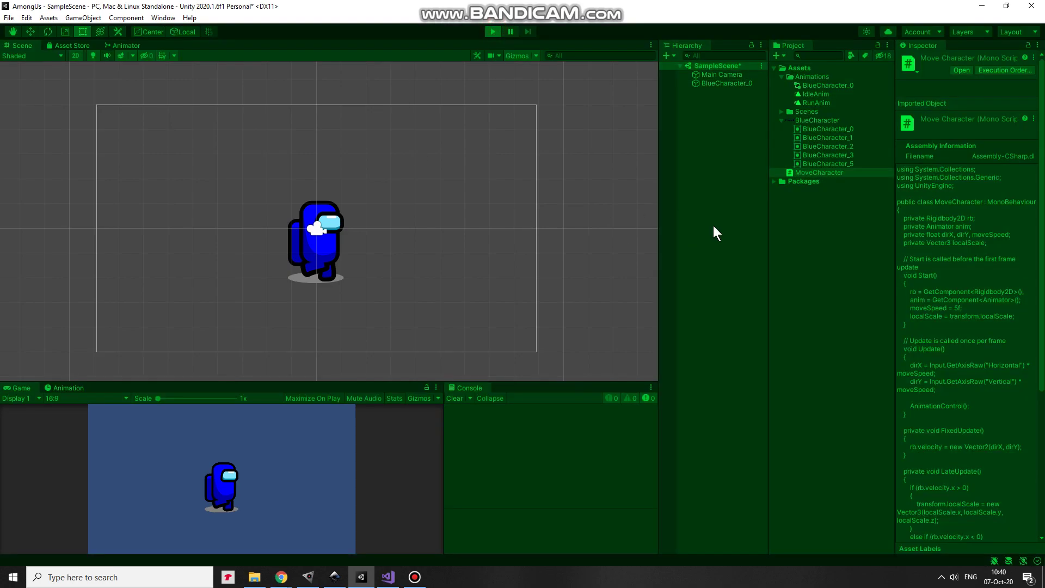
pyautogui.click(495, 32)
# - Add a Rigidbody 2D component to BlueCharacter_0 with gravity scale 0
pyautogui.click(718, 83)
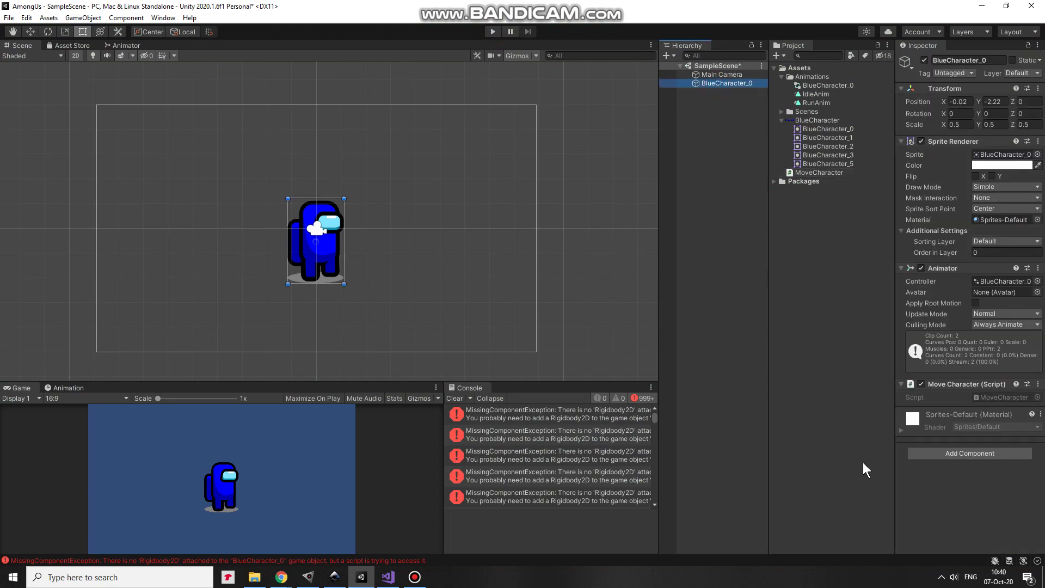
pyautogui.click(970, 453)
pyautogui.click(950, 525)
pyautogui.scroll(-2, 958, 487)
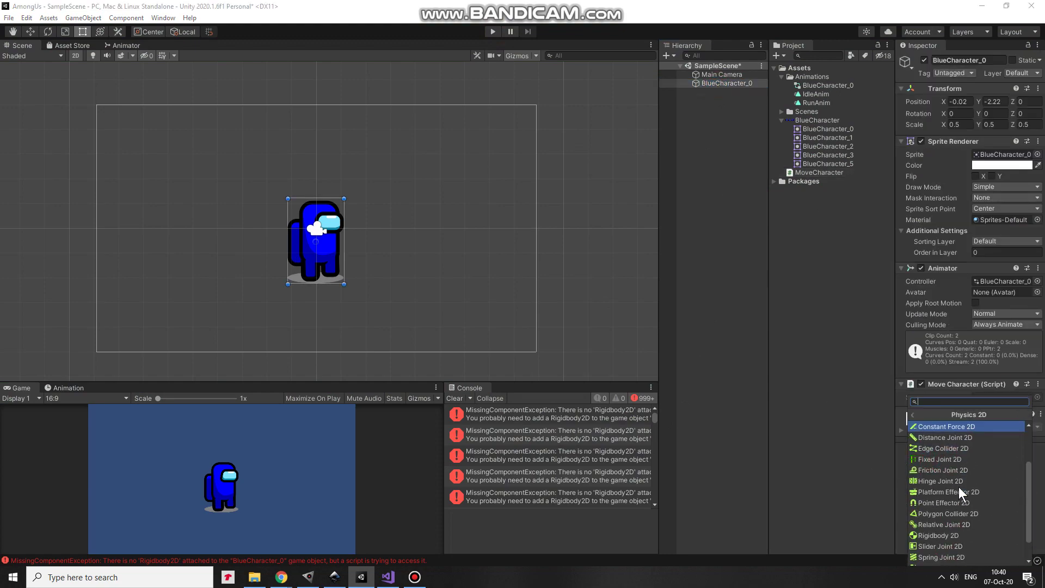
pyautogui.click(954, 535)
pyautogui.scroll(-3, 937, 480)
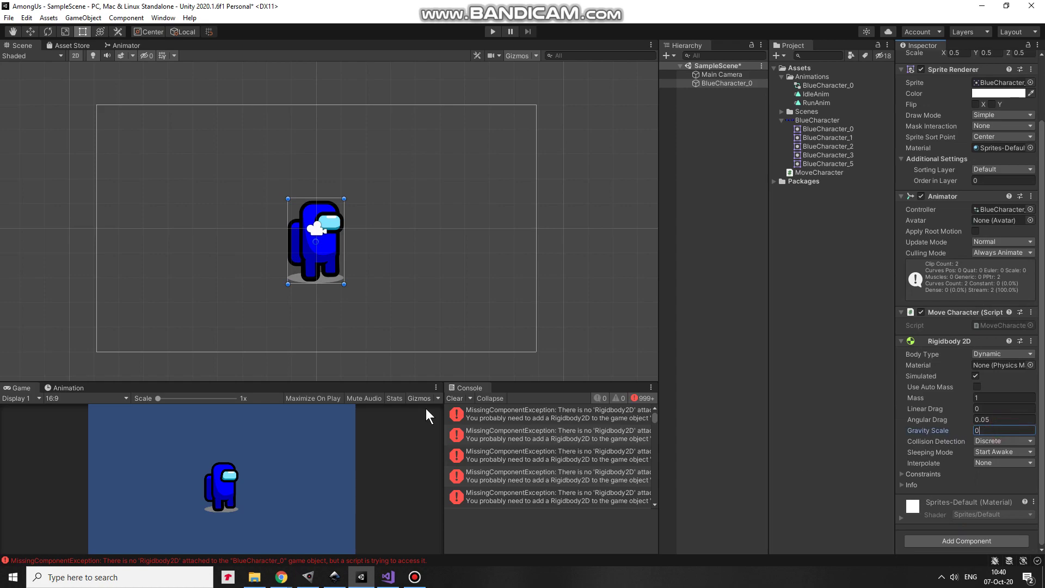
# - Clear the Console, enter Play mode and run the crewmate around with the arrow keys
pyautogui.click(454, 398)
pyautogui.click(492, 31)
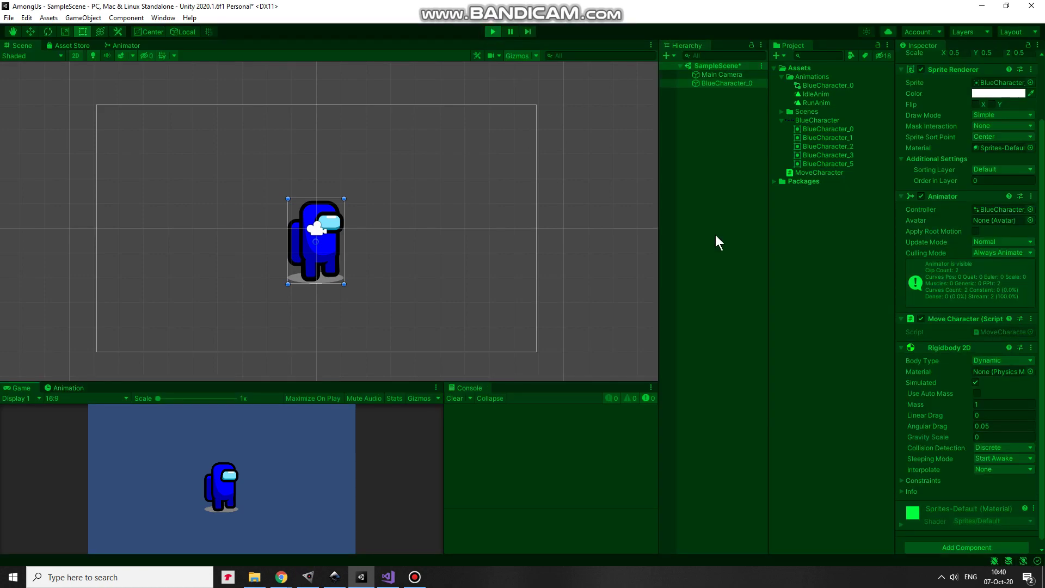
pyautogui.press('Up')
pyautogui.press('Right')
pyautogui.press('Left')
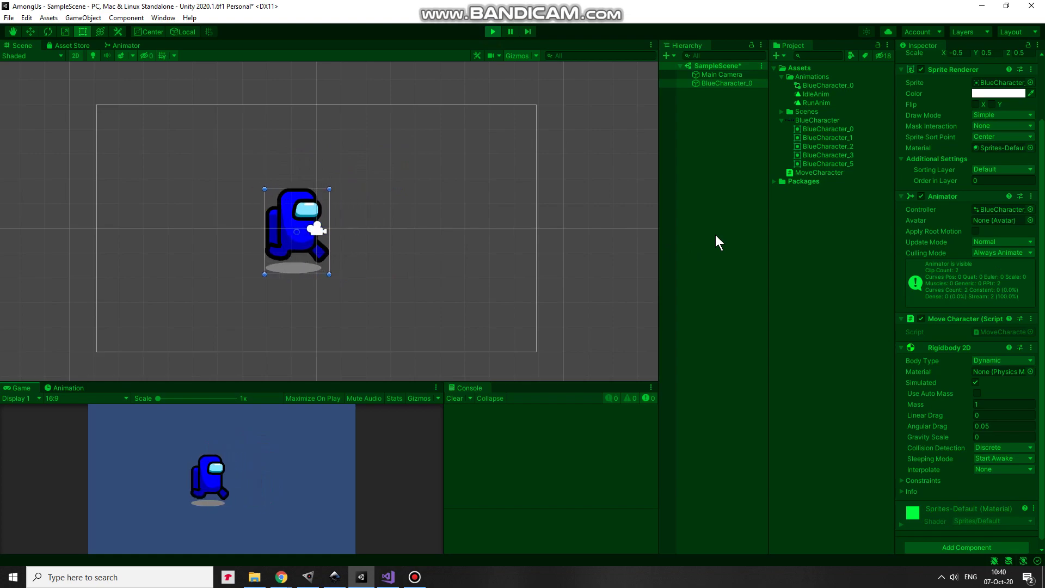
pyautogui.press('Right')
pyautogui.press('Left')
pyautogui.press('Down')
pyautogui.press('Up')
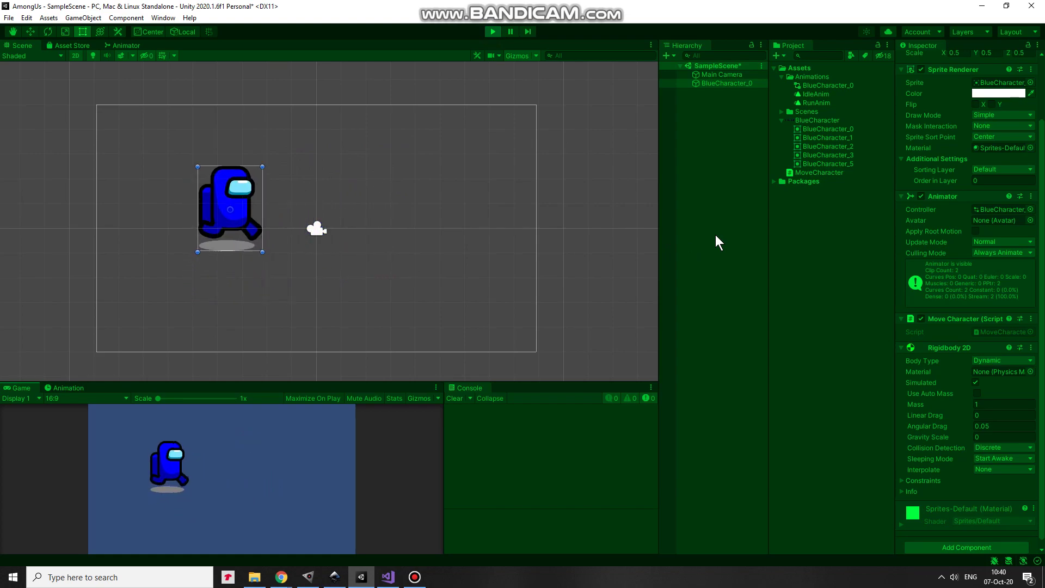